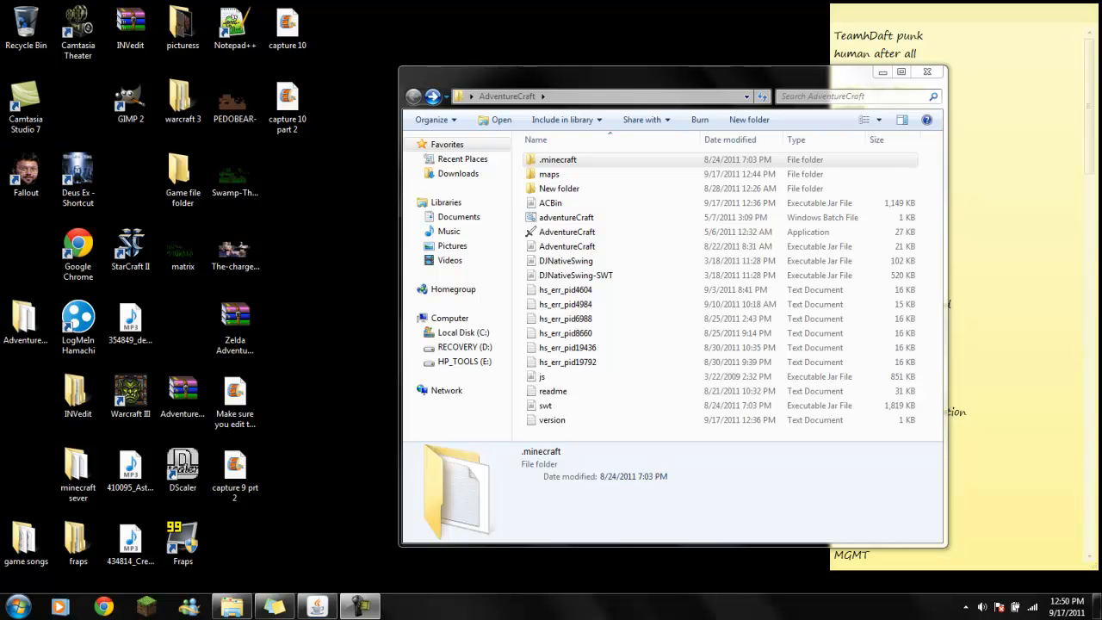
- Open the bin folder inside AdventureCraft's .minecraft folder
click(26, 322)
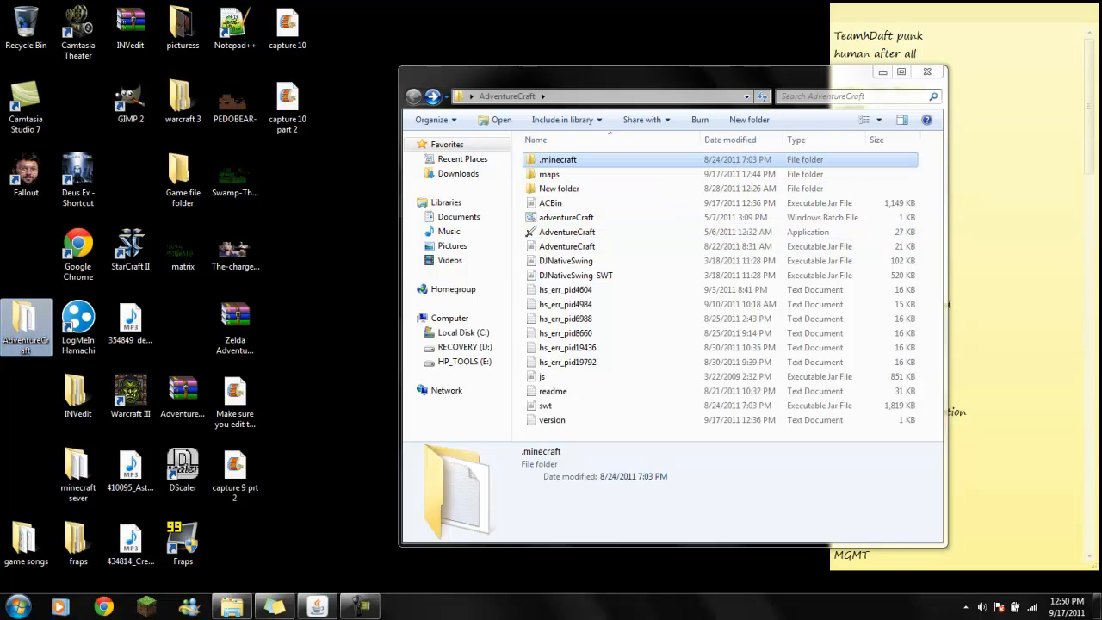
double_click(558, 161)
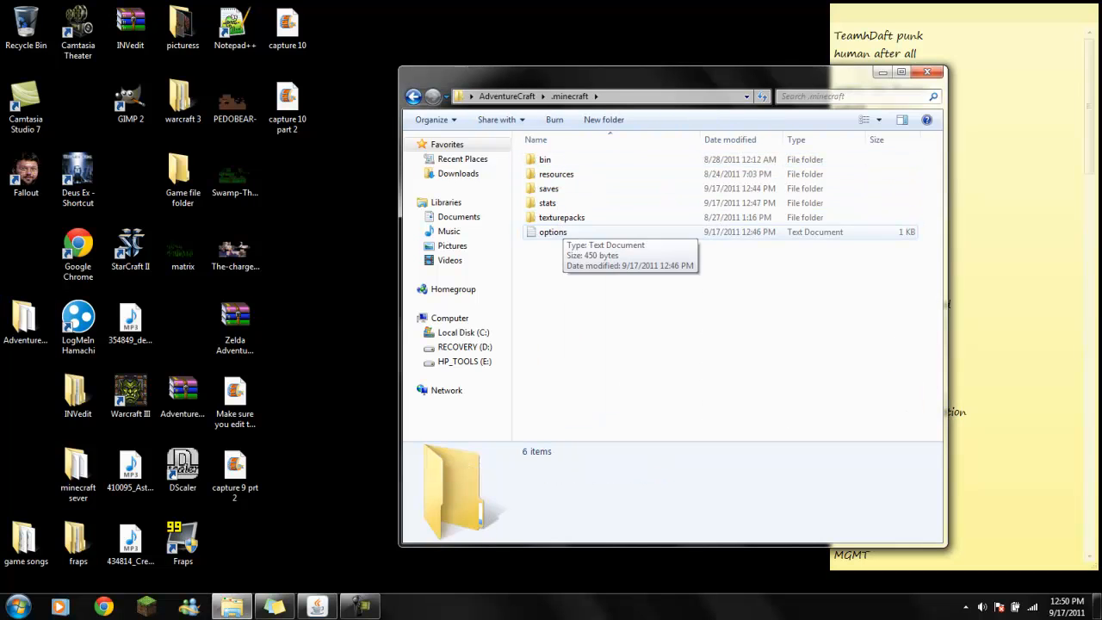
double_click(545, 159)
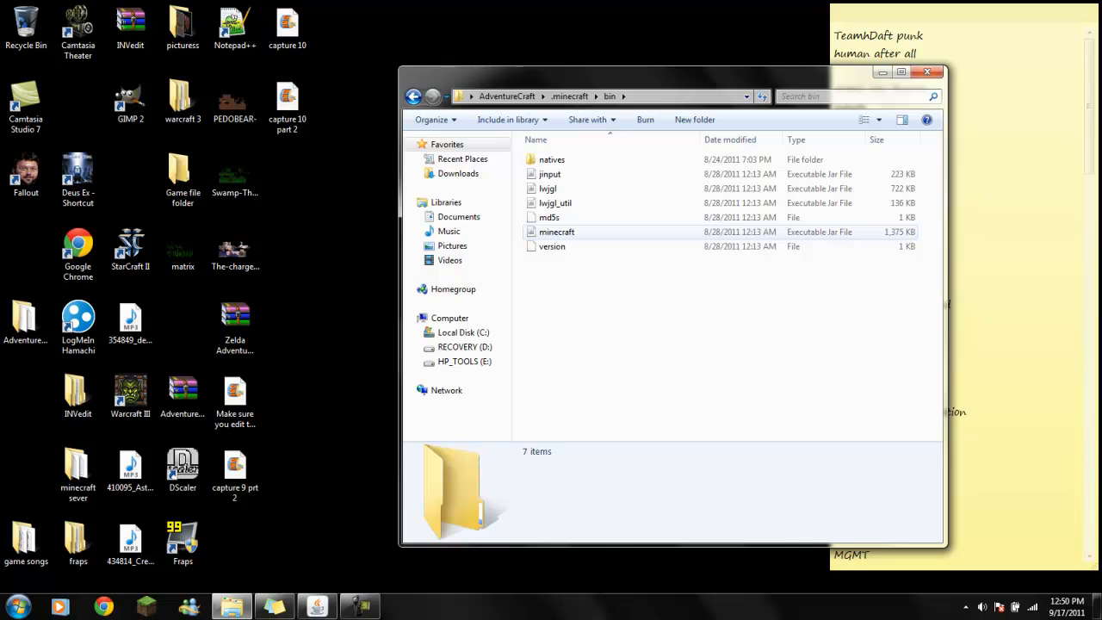
right_click(605, 230)
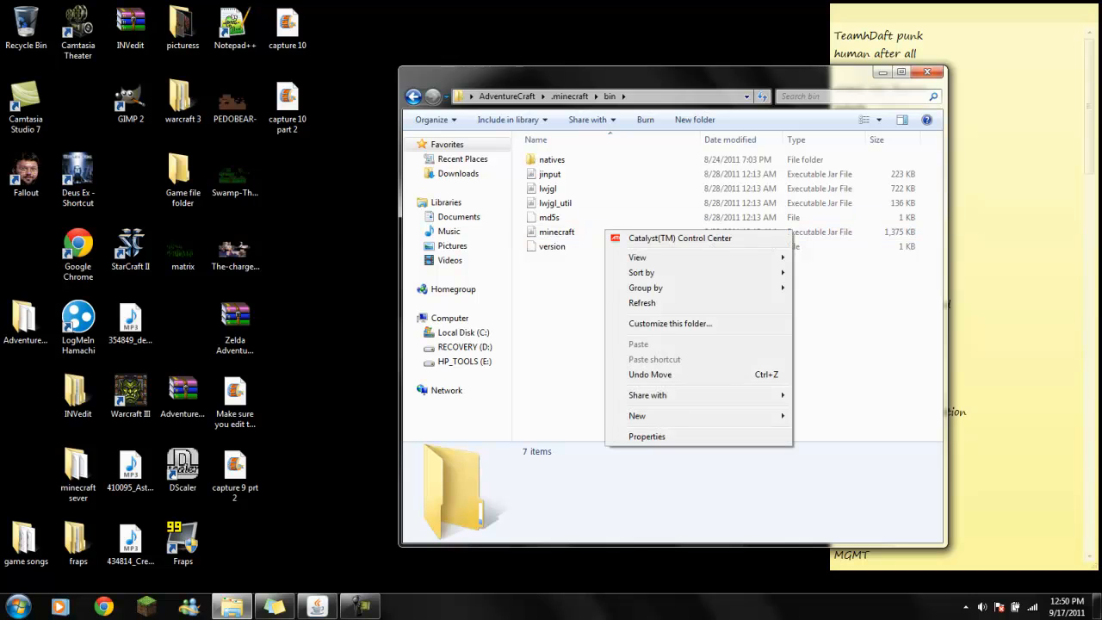
key(Escape)
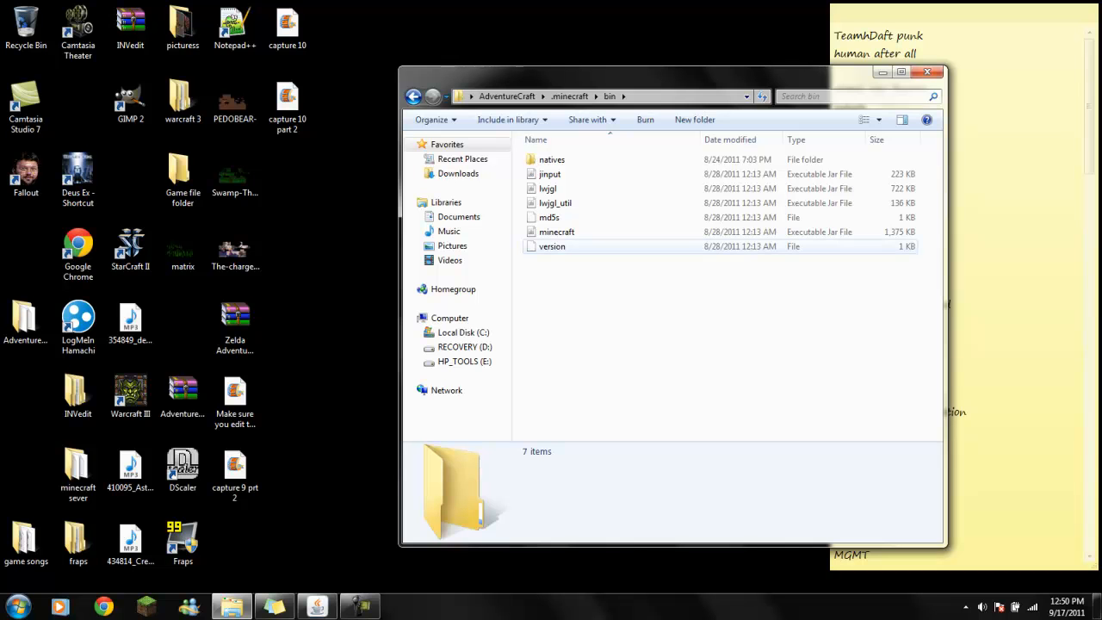
double_click(556, 232)
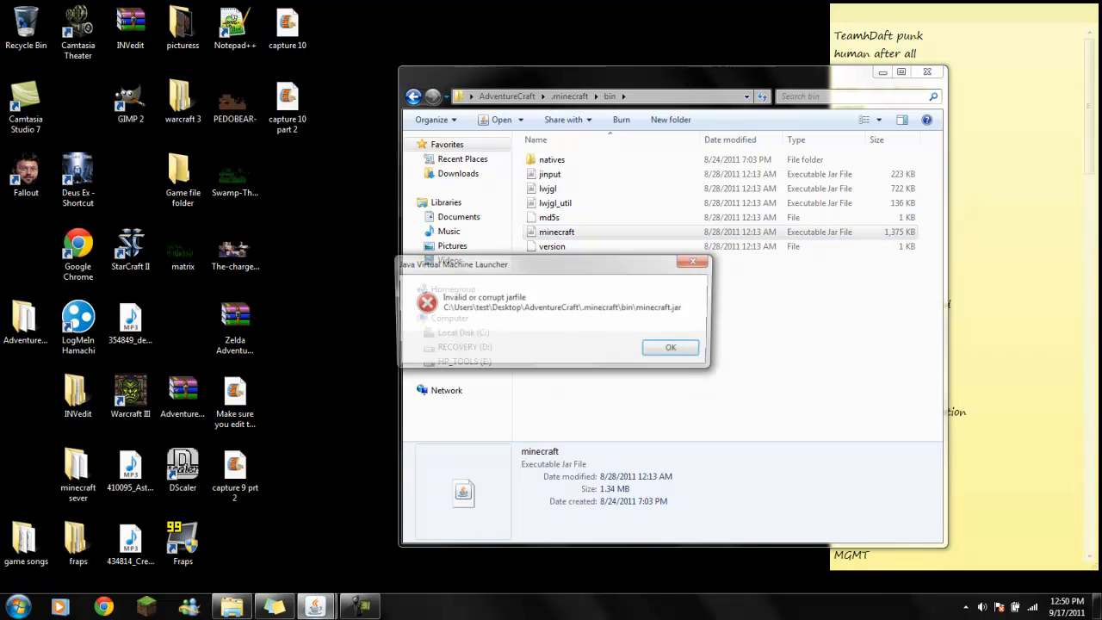
key(Return)
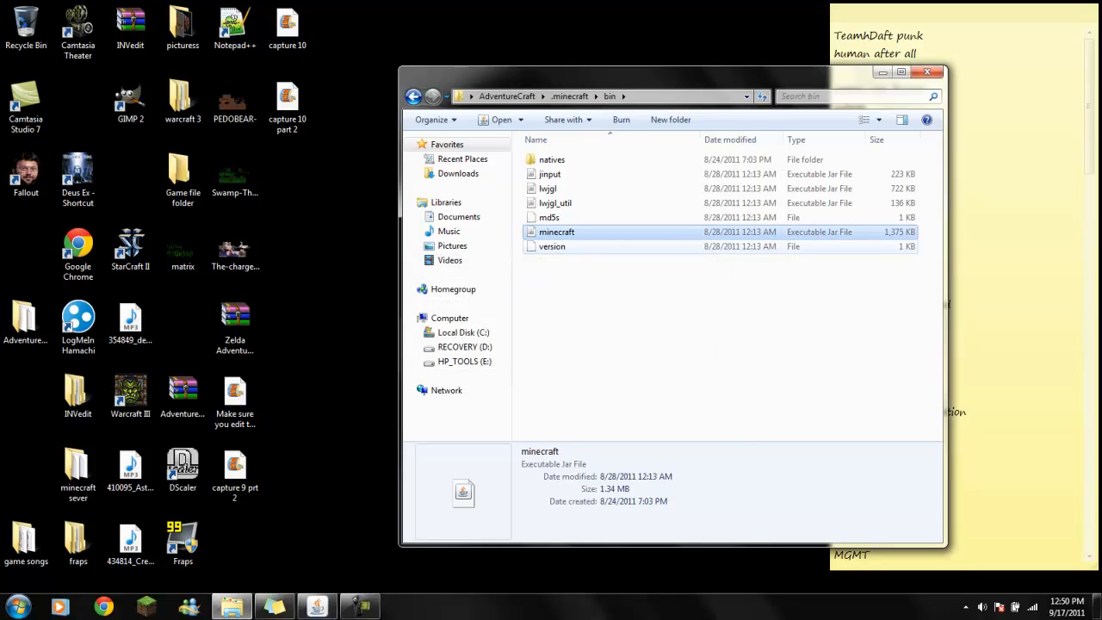
- Open the minecraft jar file with WinRAR archiver and enlarge the archive window to list more files
right_click(589, 236)
mouse_move(671, 273)
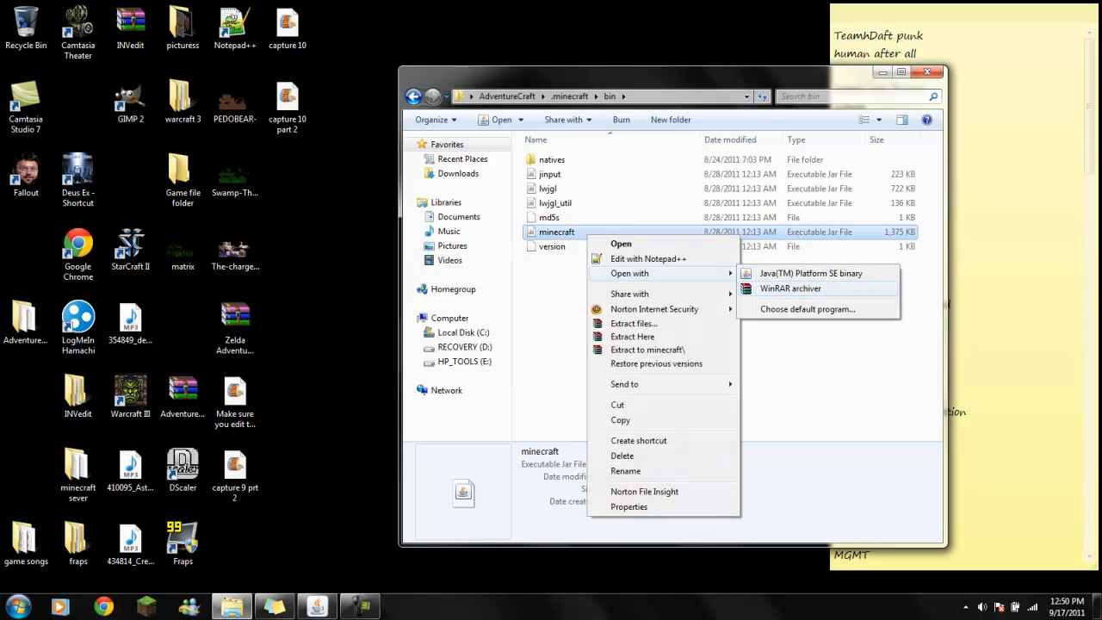
click(791, 289)
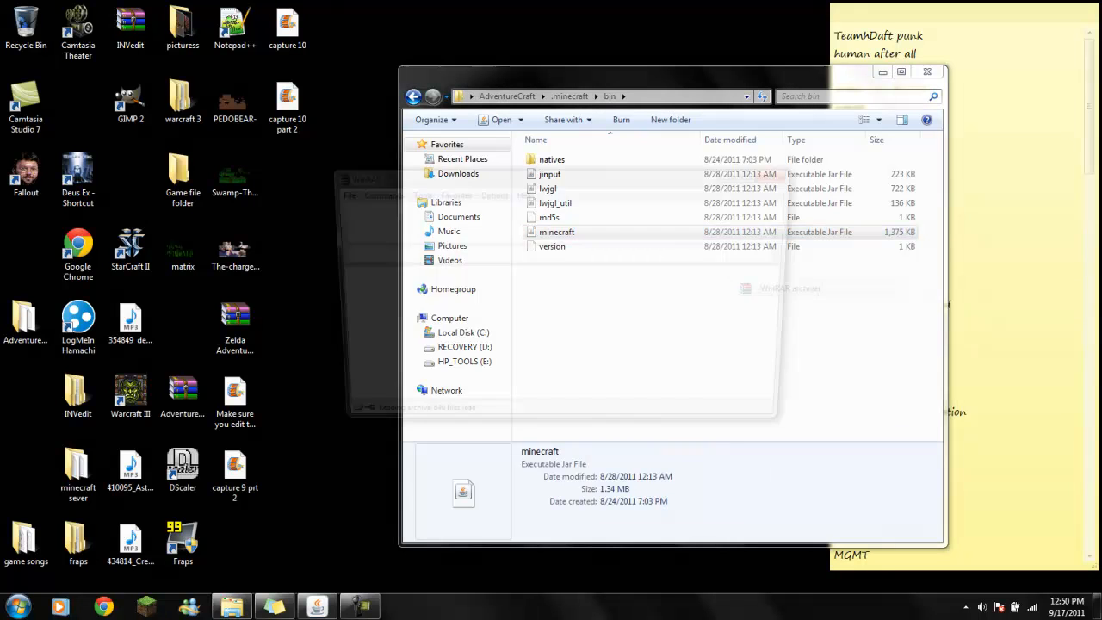
drag(801, 434, 801, 562)
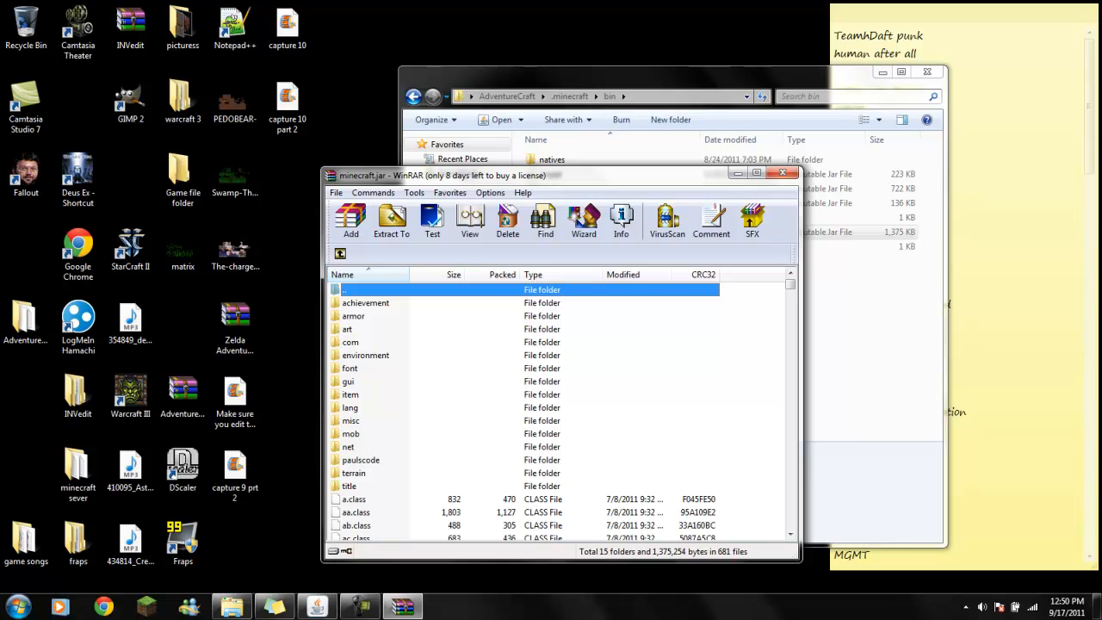
- Find terrain.png in the minecraft.jar archive and examine its block textures enlarged
scroll(526, 412, down, 1)
scroll(525, 411, up, 1)
click(350, 394)
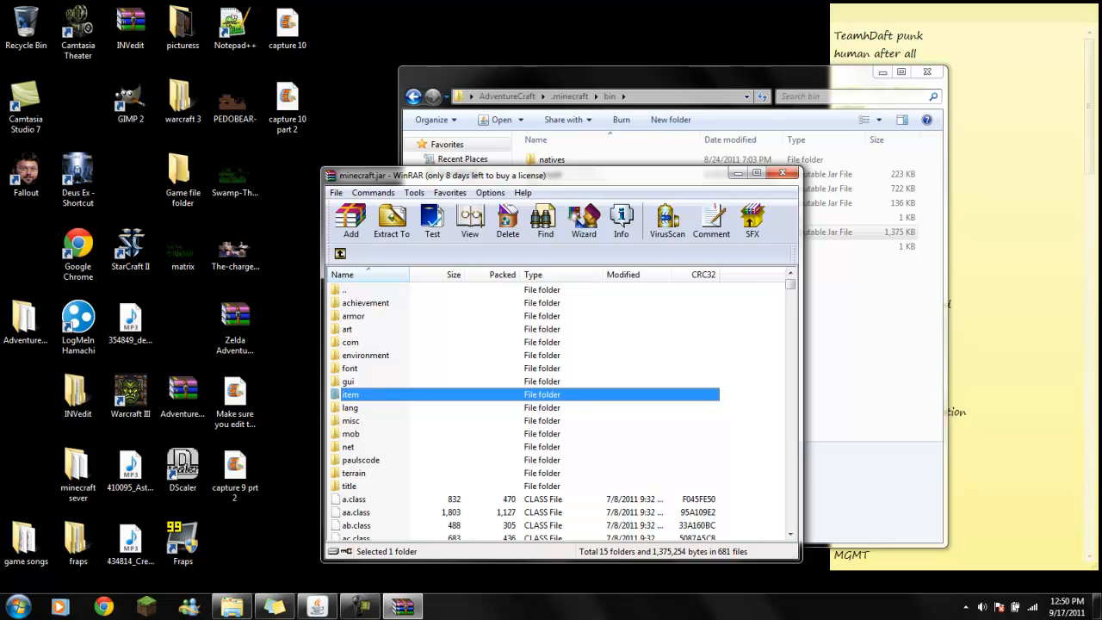
scroll(525, 411, down, 3)
scroll(526, 411, up, 3)
scroll(525, 411, down, 20)
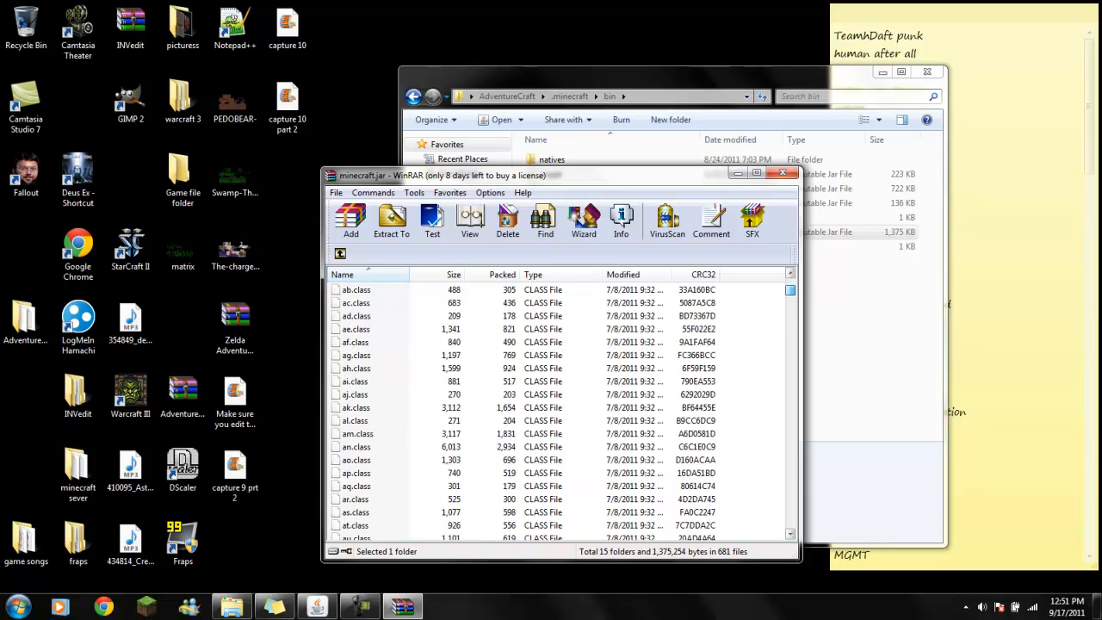
scroll(525, 412, down, 20)
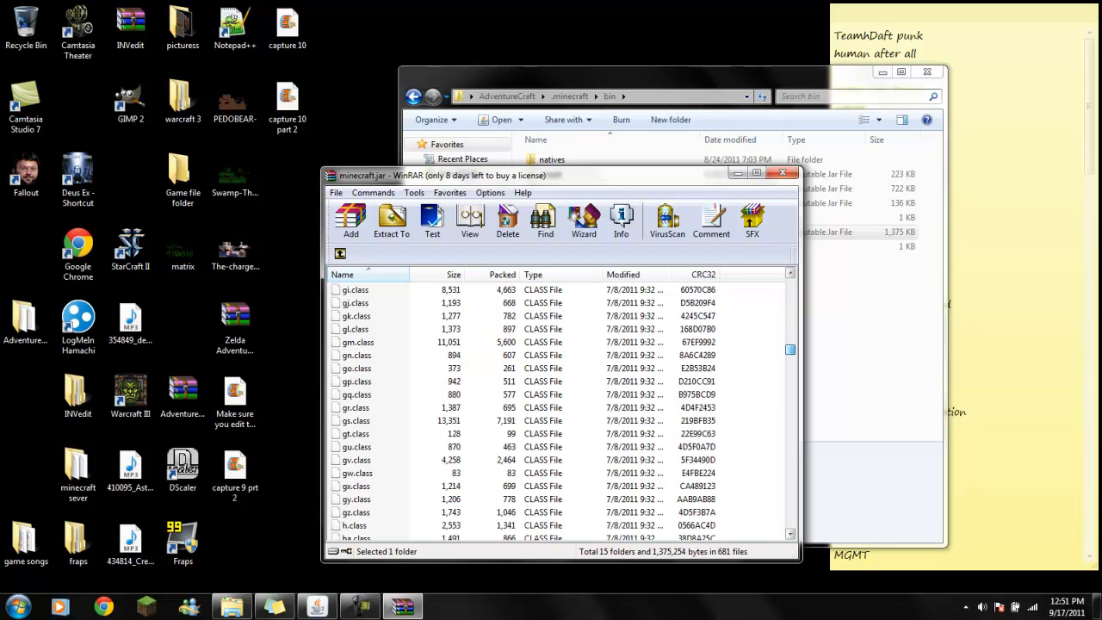
scroll(525, 411, down, 20)
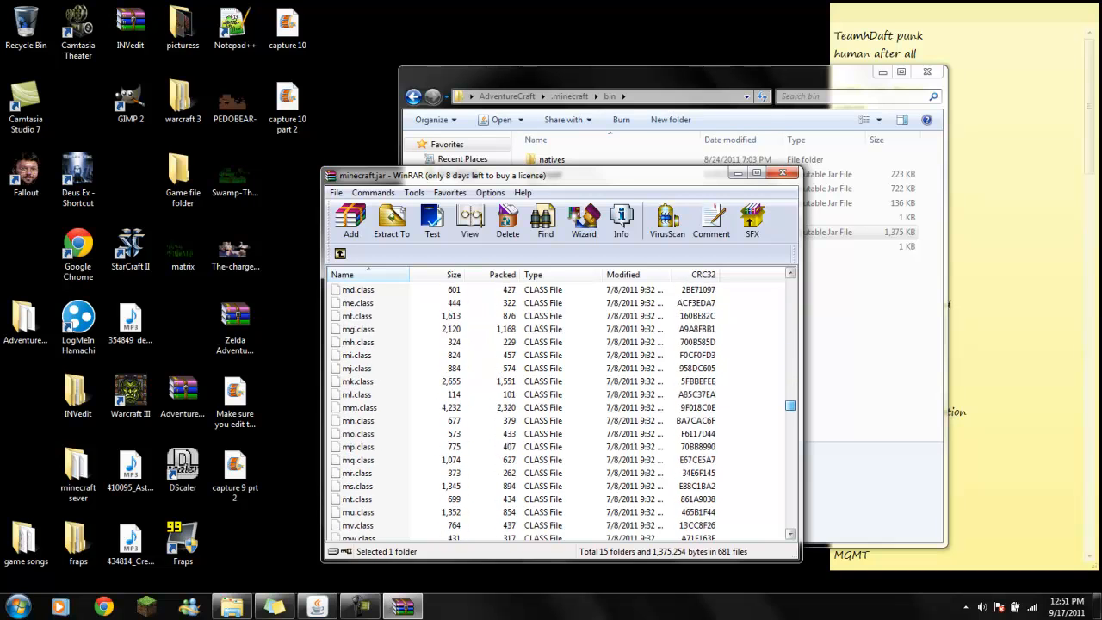
scroll(525, 412, down, 20)
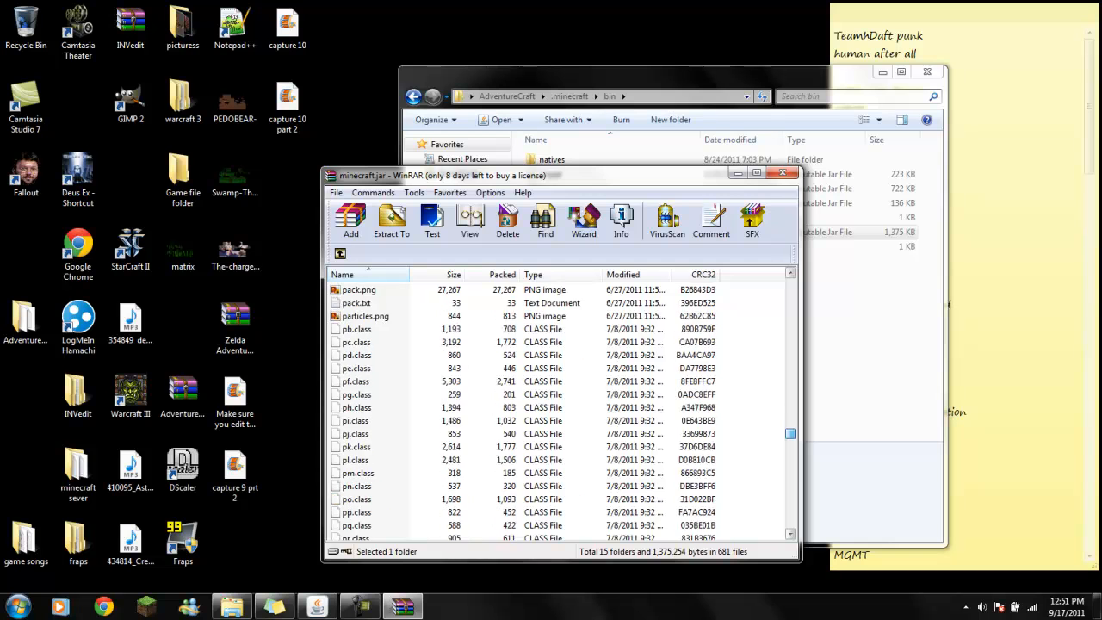
scroll(526, 412, down, 20)
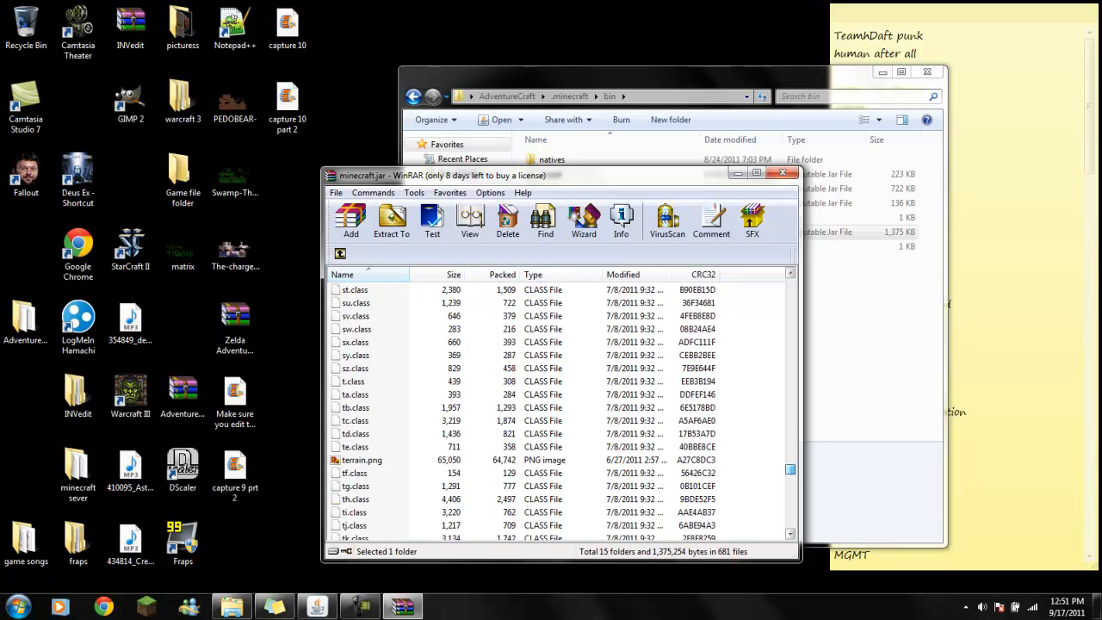
double_click(362, 329)
drag(441, 574, 441, 552)
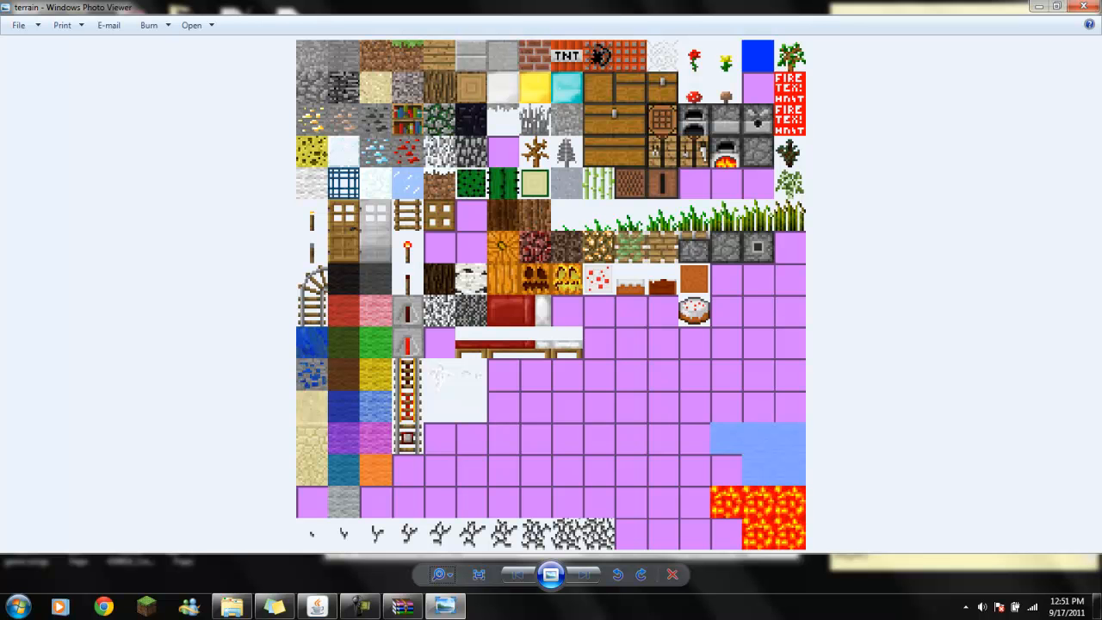
click(1083, 6)
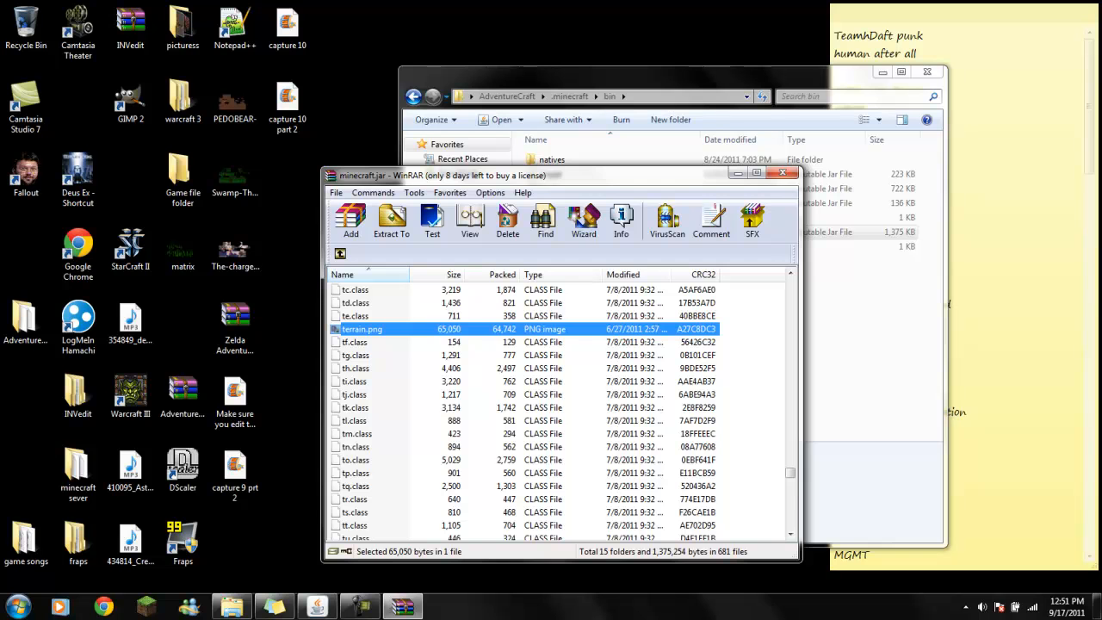
- Extract terrain.png from the archive to the desktop and check the extracted copy enlarged, closing the viewer and archive
drag(362, 329, 336, 118)
double_click(340, 103)
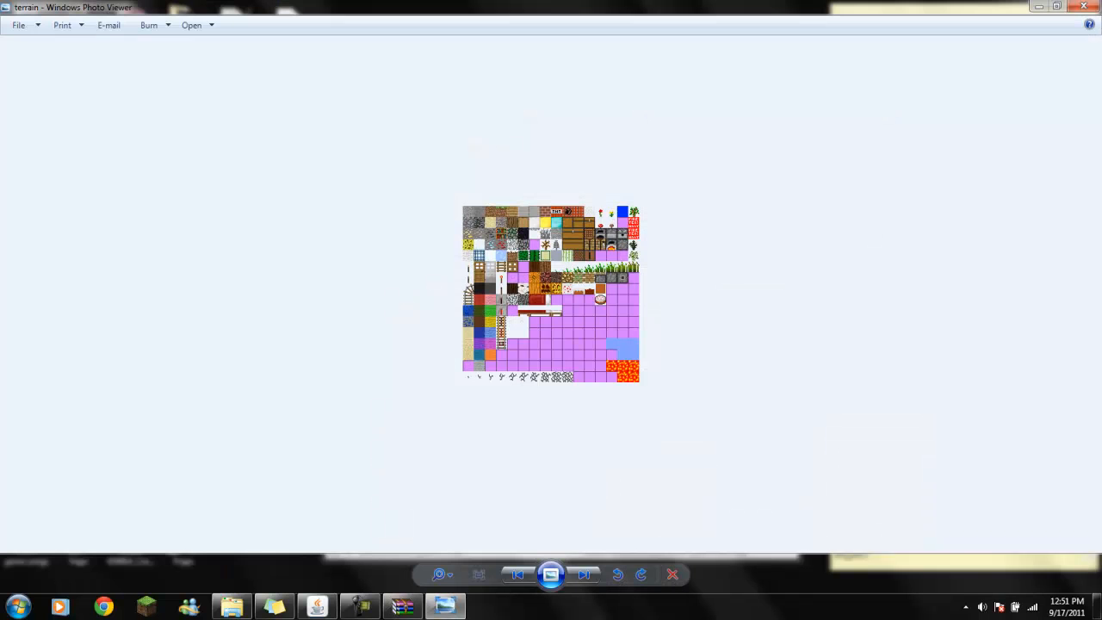
click(442, 575)
drag(453, 566, 453, 544)
drag(551, 293, 551, 450)
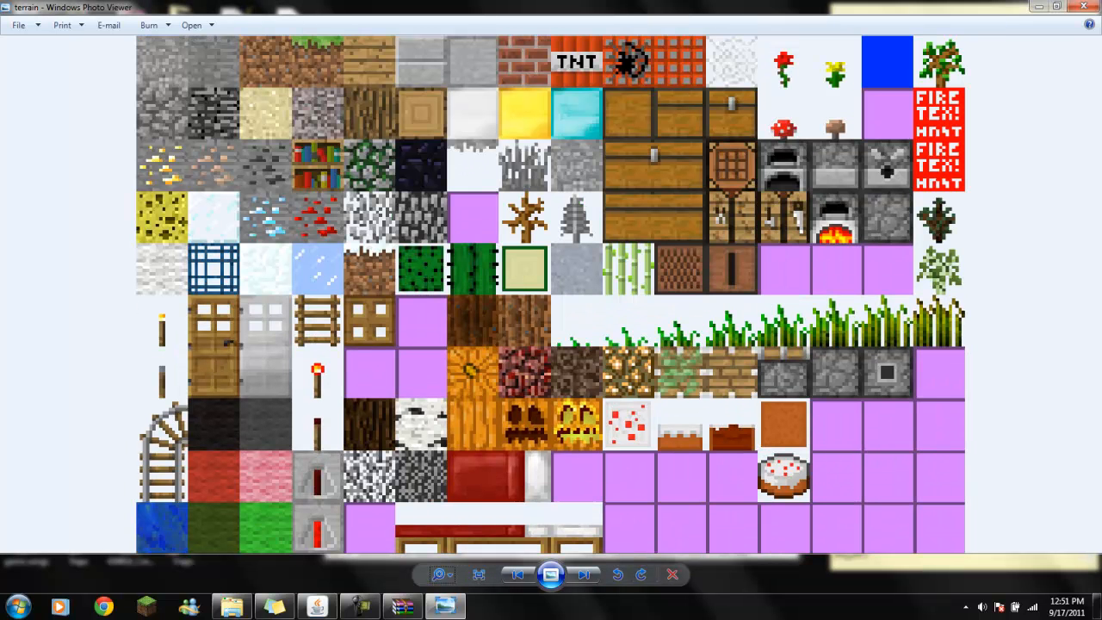
click(1081, 7)
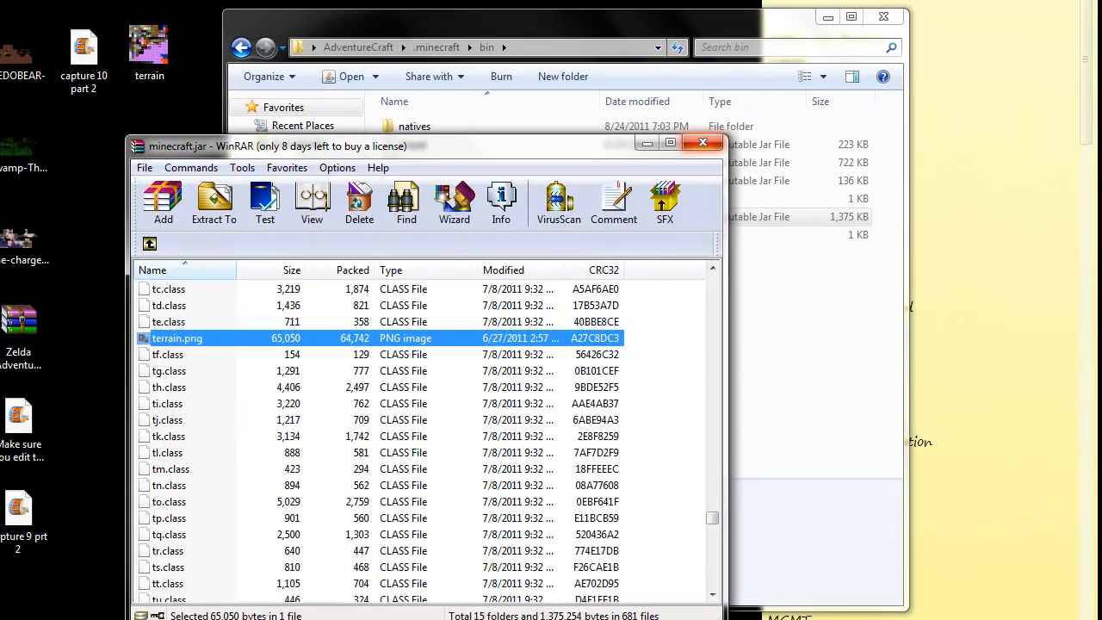
click(703, 143)
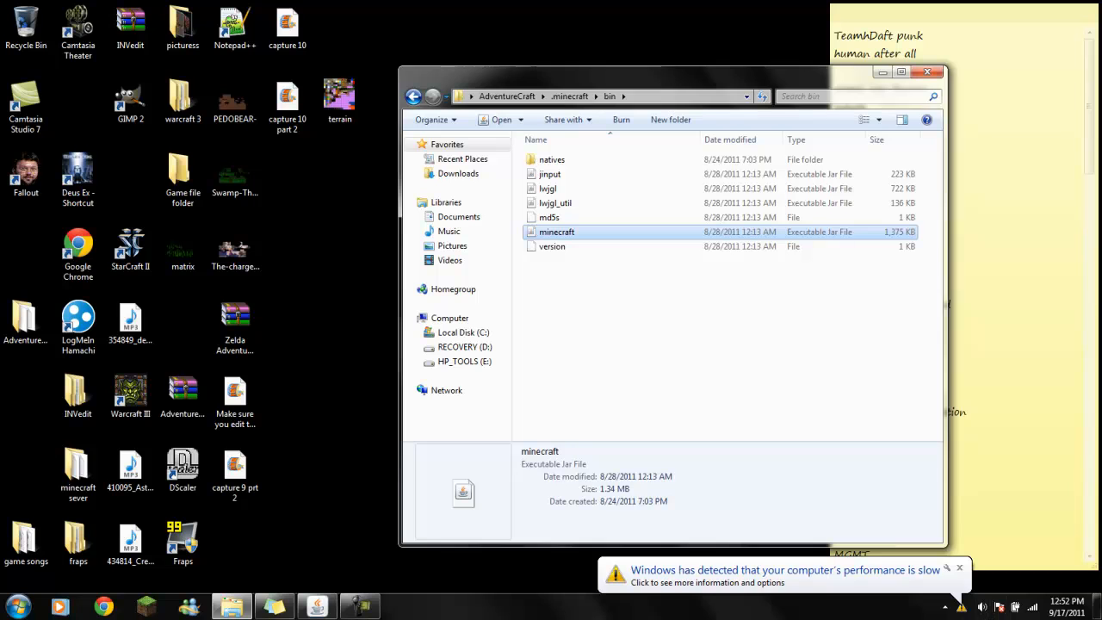
click(959, 569)
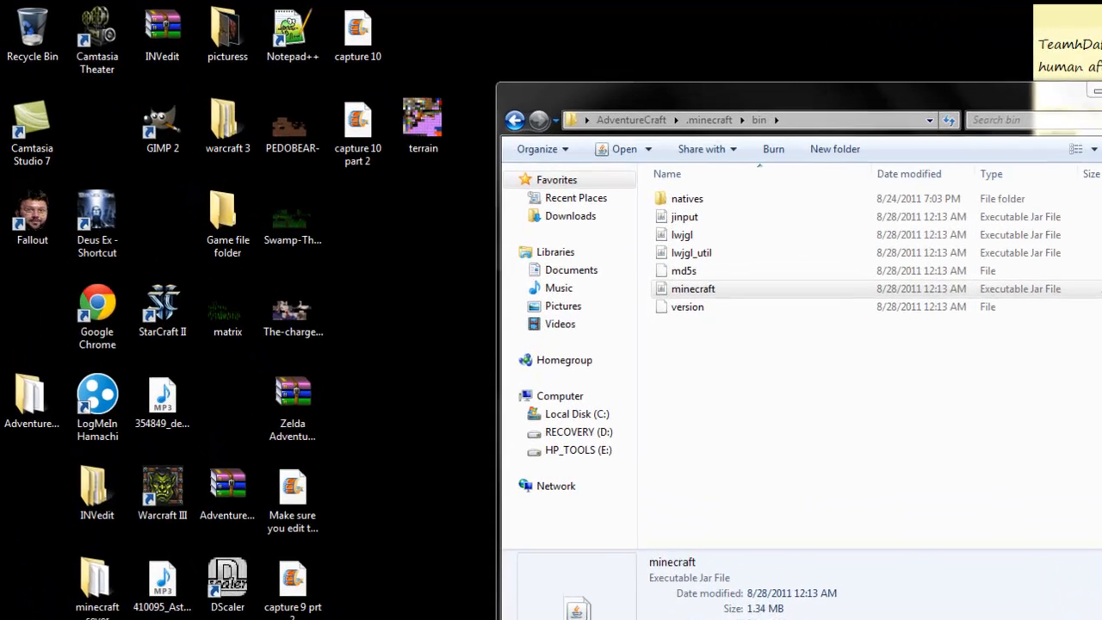
- Start GIMP and open terrain.png from the Desktop folder
double_click(163, 125)
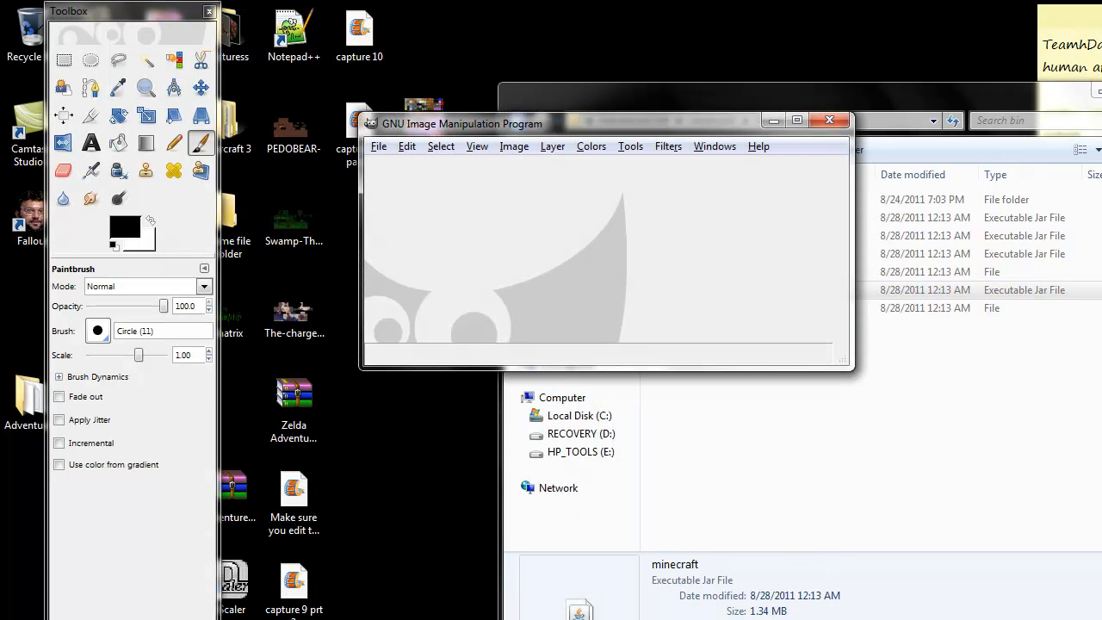
drag(586, 124, 693, 143)
click(486, 166)
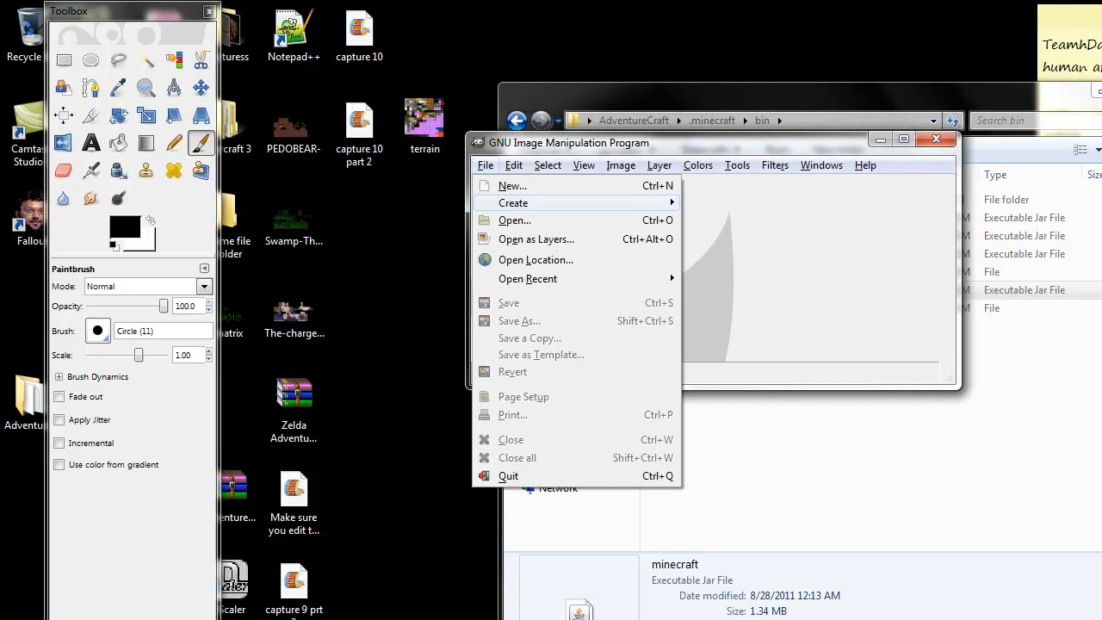
click(515, 220)
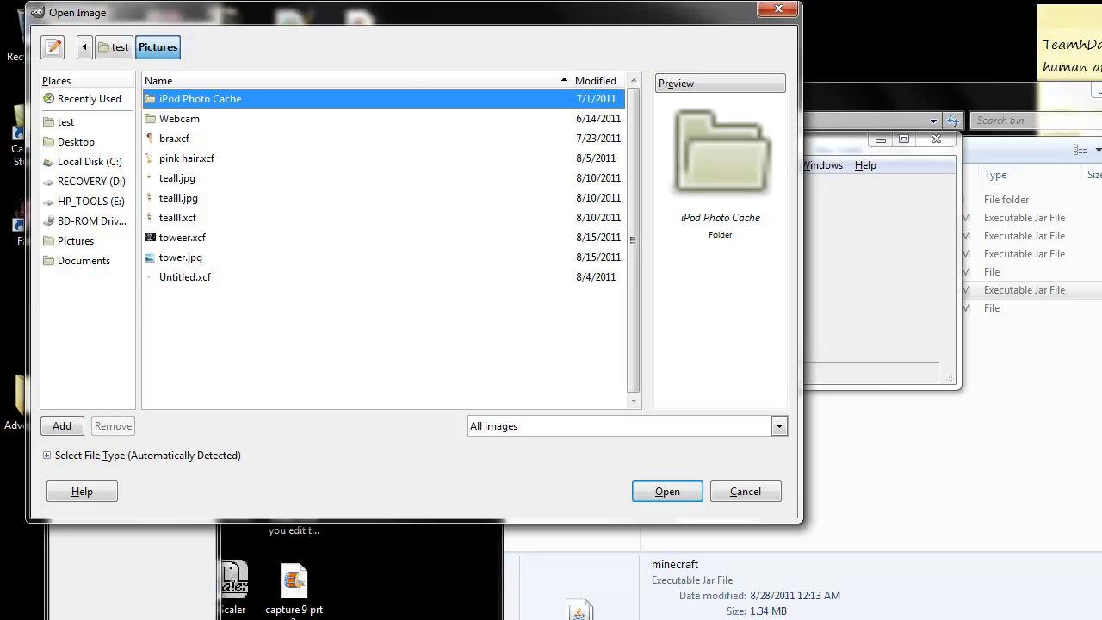
click(76, 142)
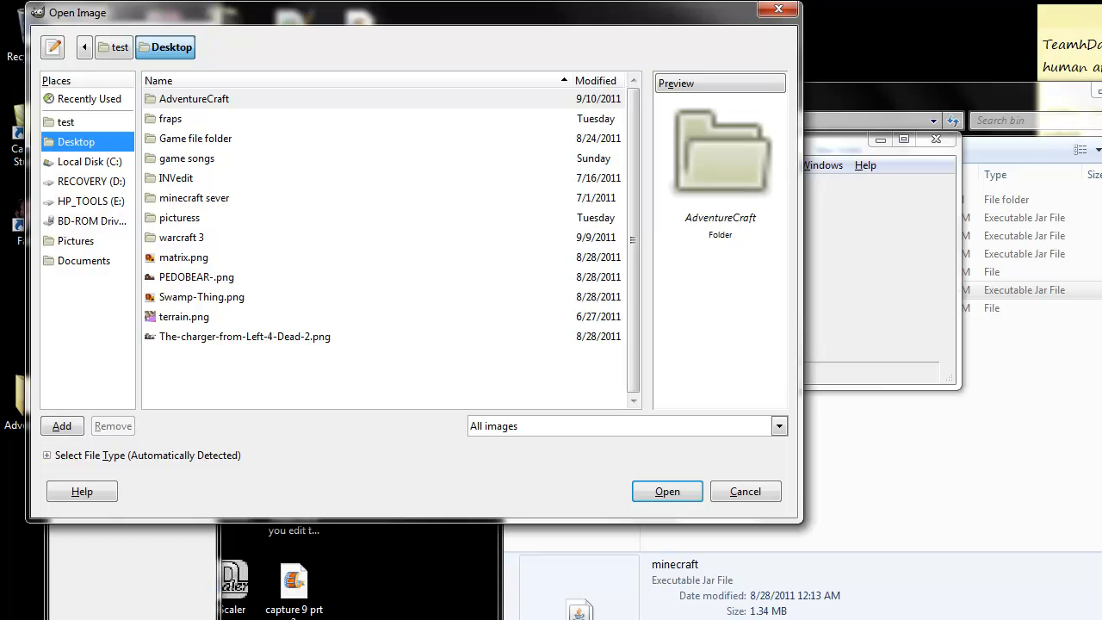
double_click(184, 317)
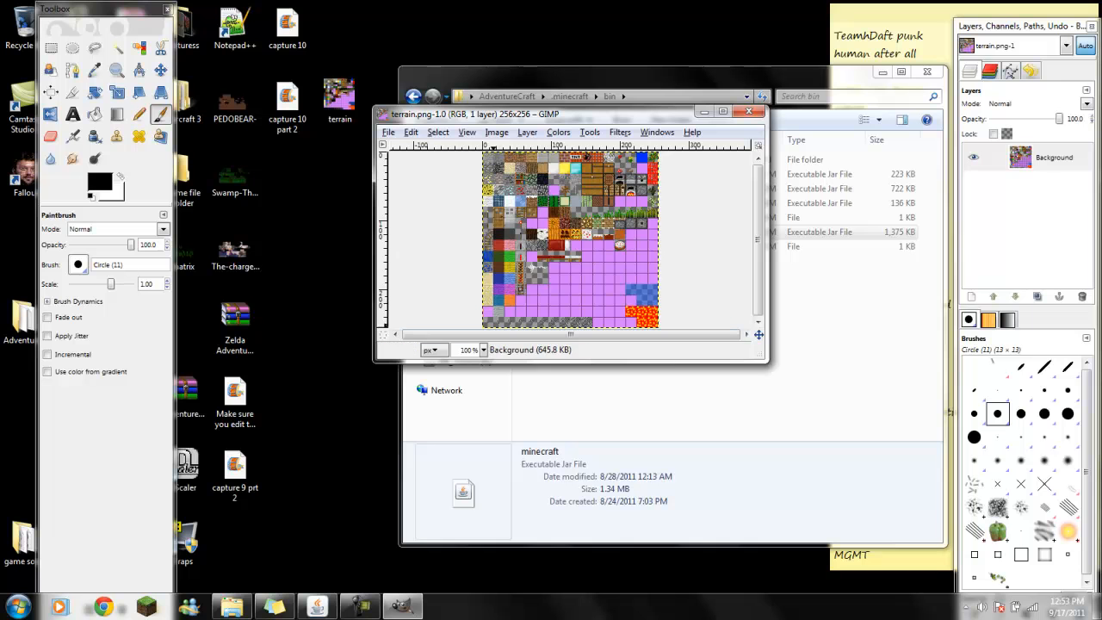
- Enlarge the terrain.png image window and set the zoom to 400 %, showing the texture tiles from the upper-left corner
drag(768, 361, 962, 556)
click(483, 543)
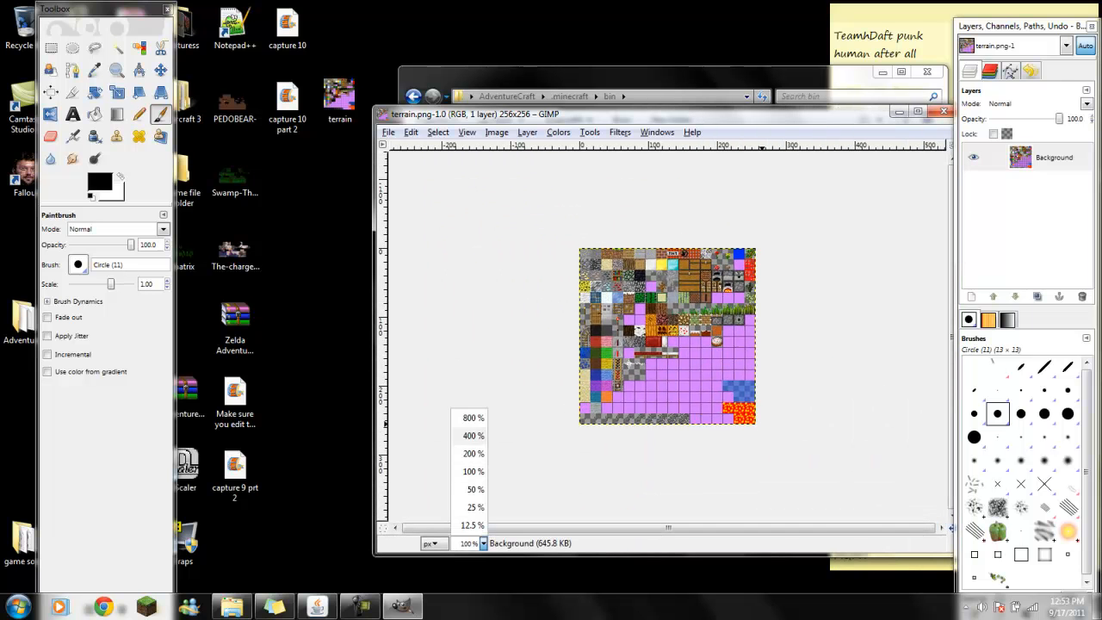
click(470, 436)
drag(701, 528, 641, 528)
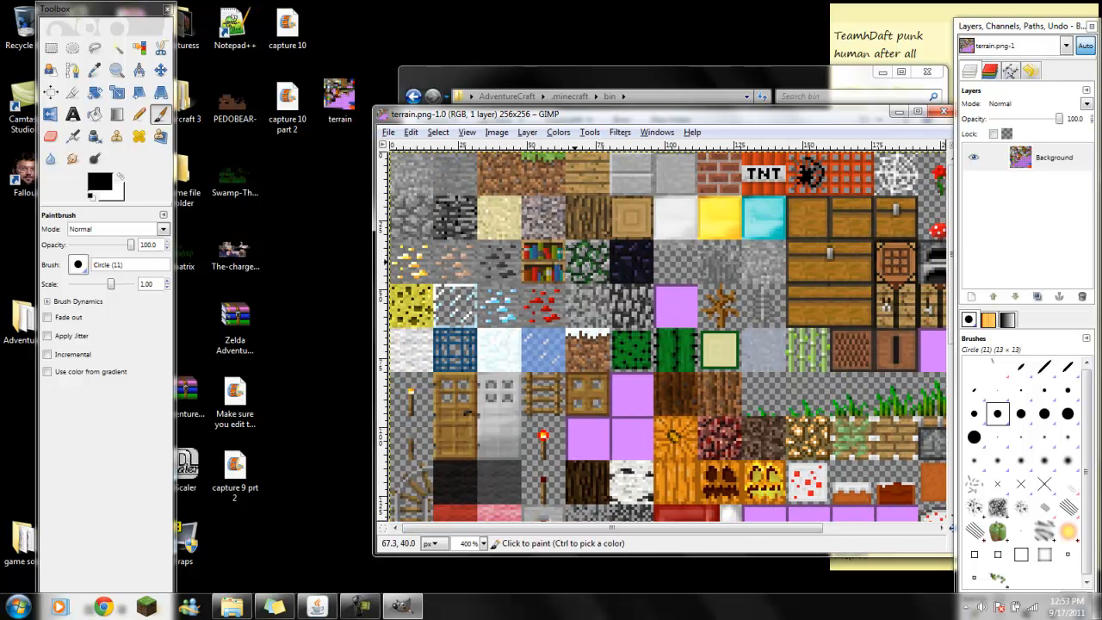
scroll(577, 264, down, 4)
scroll(578, 267, up, 4)
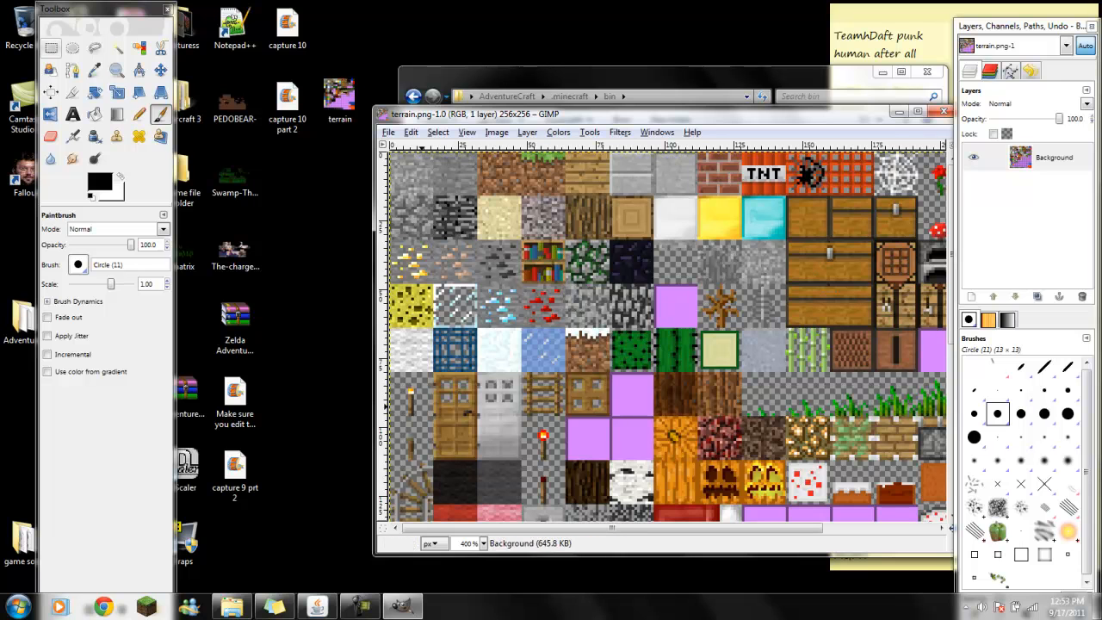
- Select the glass tile in the second column of the fourth row with Rectangle Select
click(50, 49)
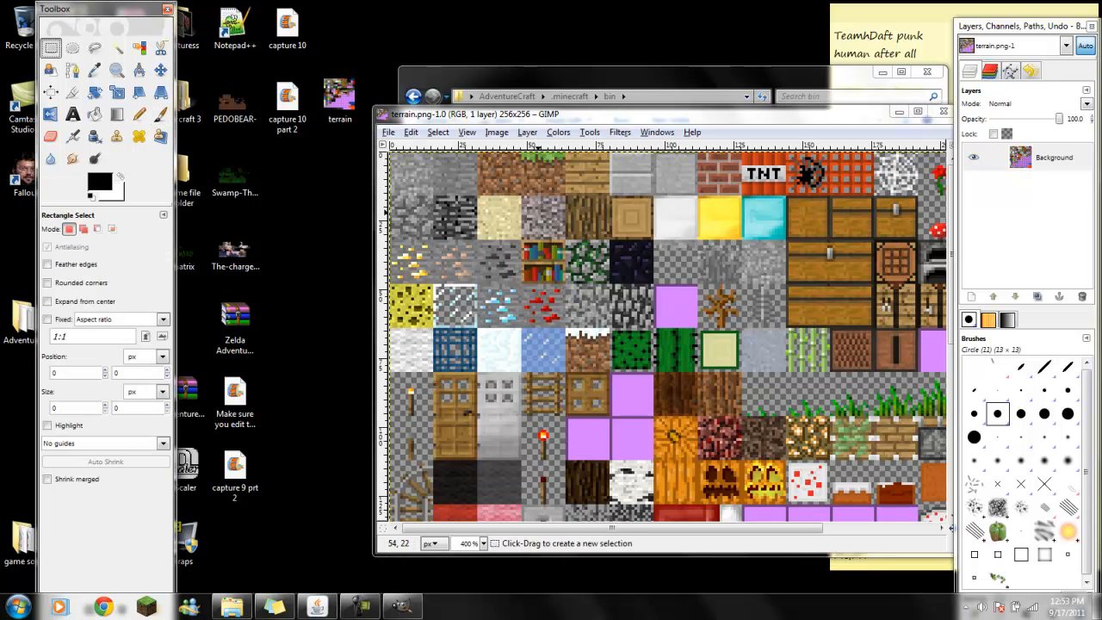
scroll(472, 277, down, 5)
scroll(473, 277, up, 4)
drag(436, 285, 479, 329)
- Paint over the selected glass tile with the Paintbrush, using green 00db00 as the foreground color
click(161, 115)
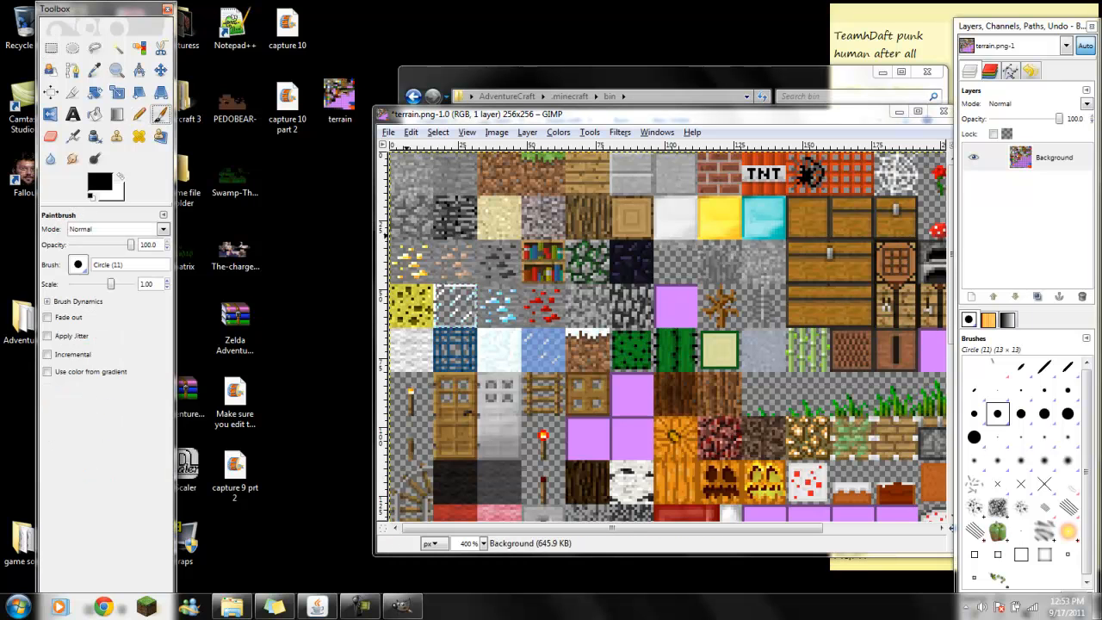
click(100, 181)
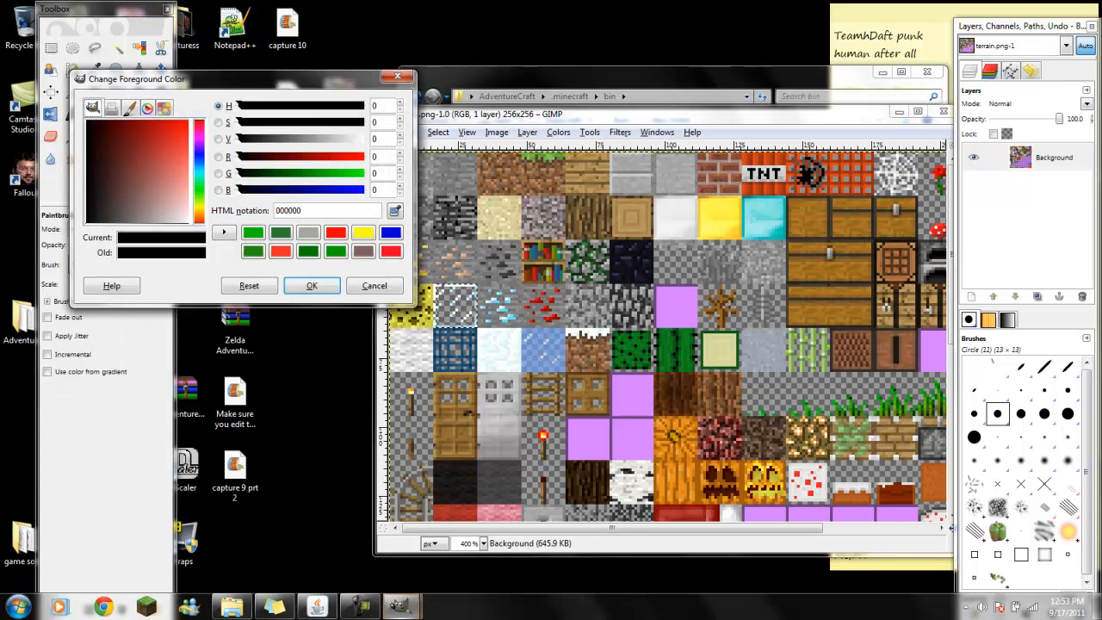
click(346, 173)
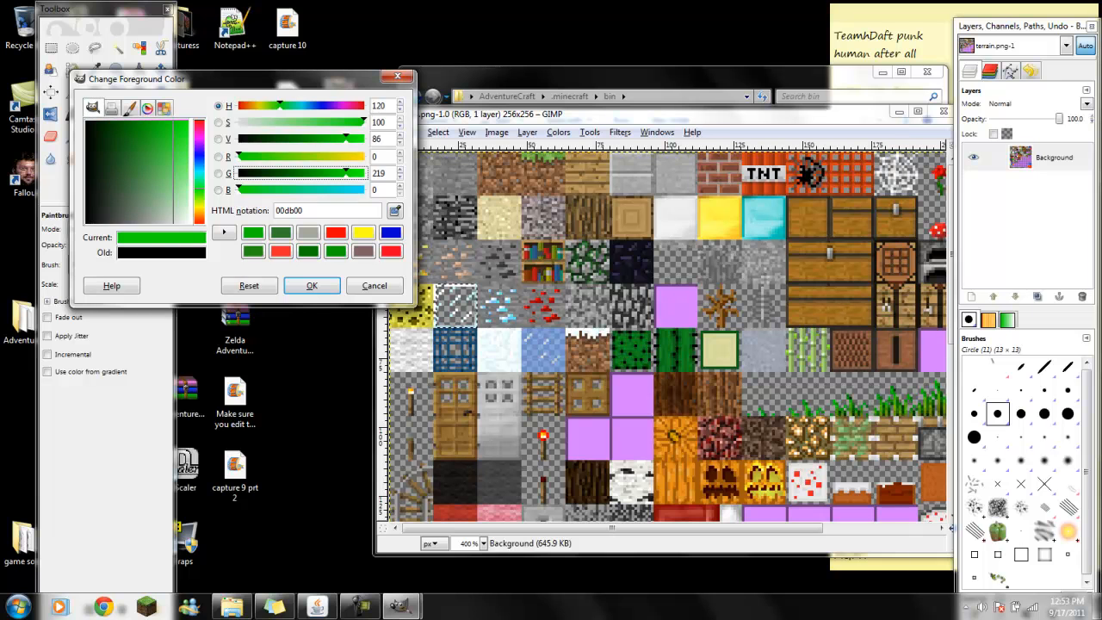
click(312, 285)
click(447, 309)
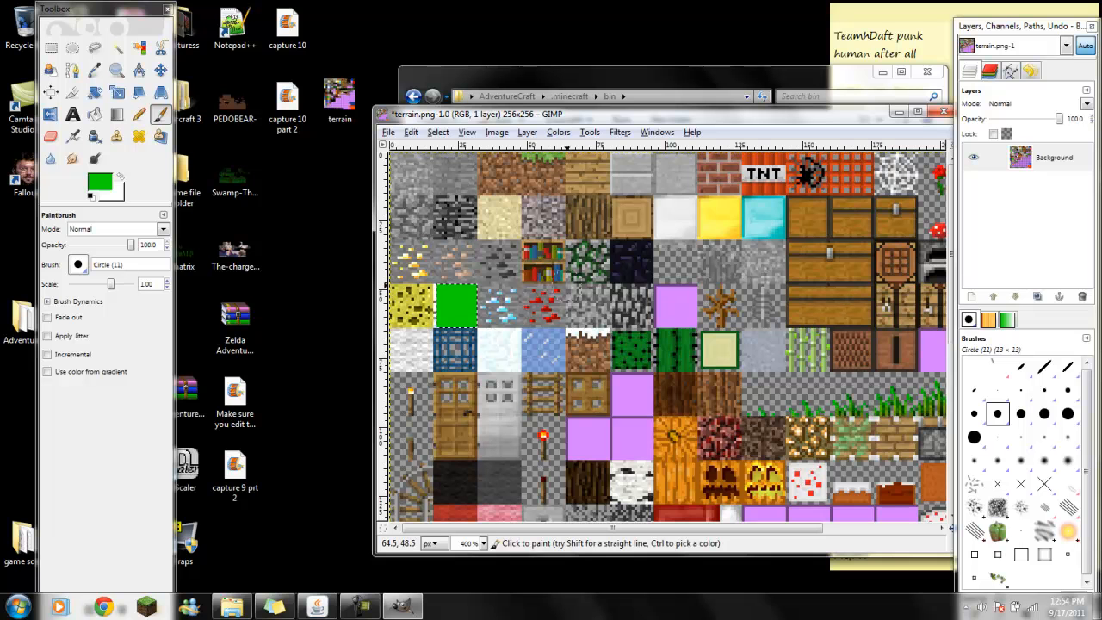
- Maximize the image window and look over the whole terrain texture sheet, including the lower rows
scroll(576, 280, down, 8)
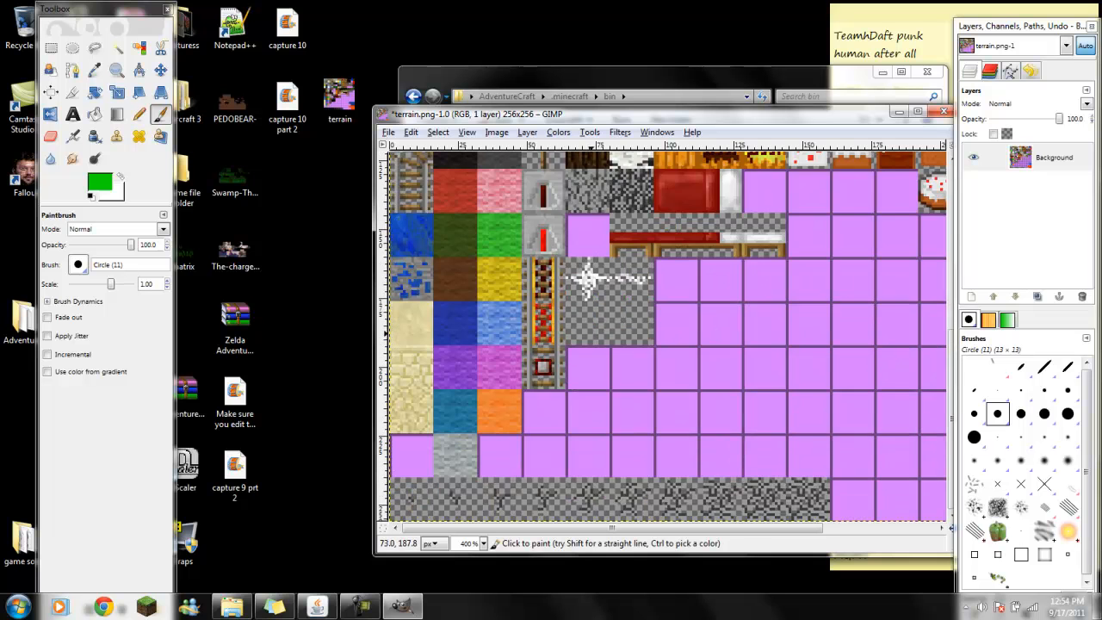
scroll(587, 282, up, 8)
click(917, 112)
scroll(644, 284, down, 3)
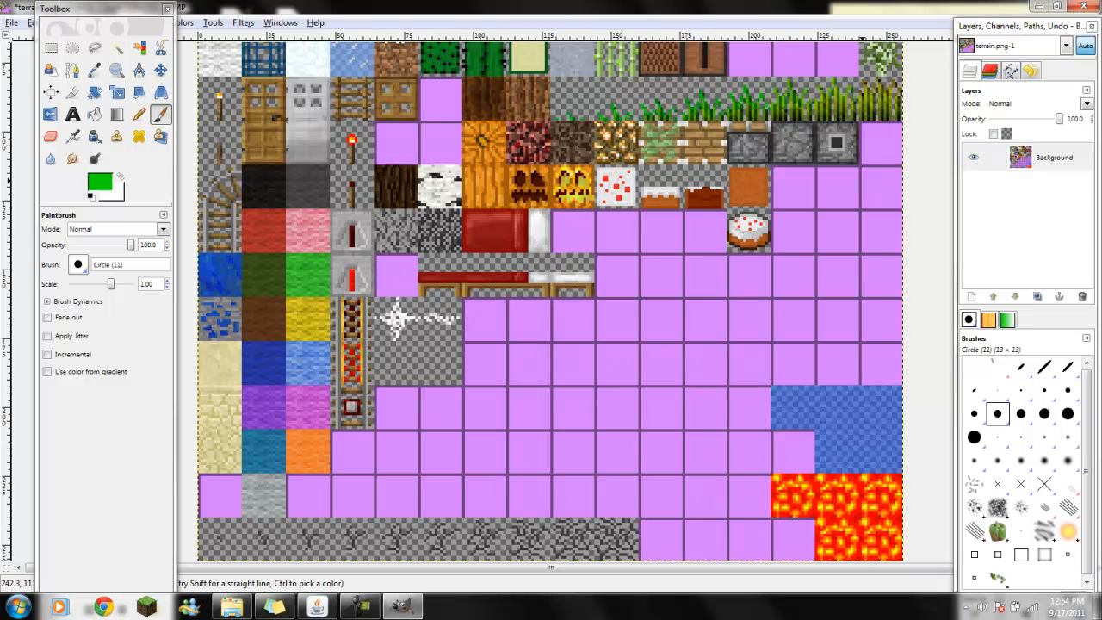
scroll(604, 422, up, 3)
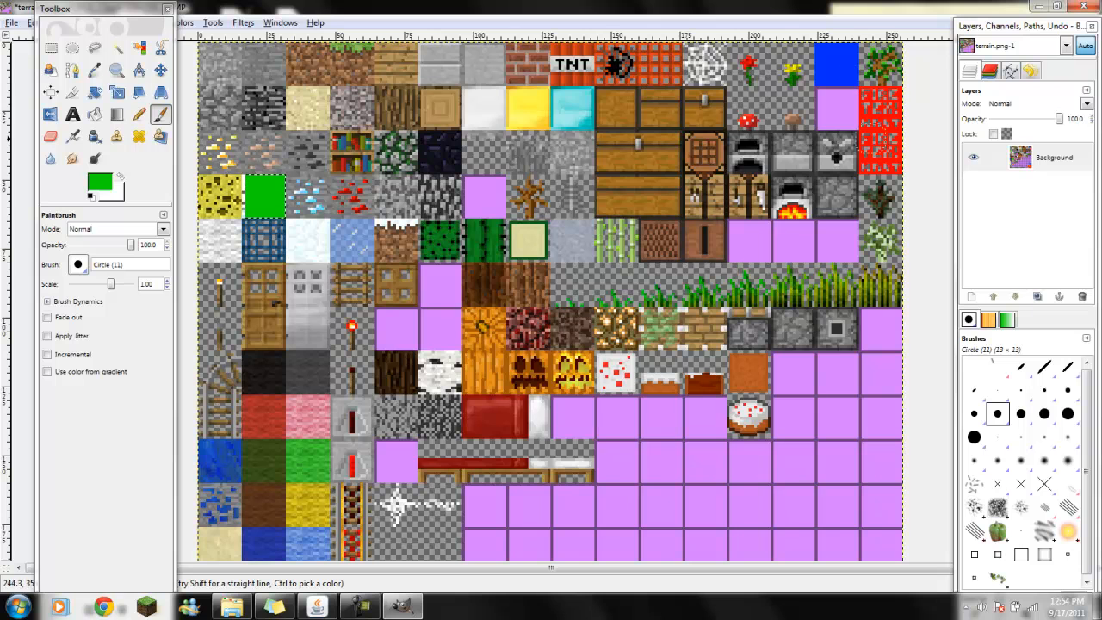
scroll(780, 392, down, 3)
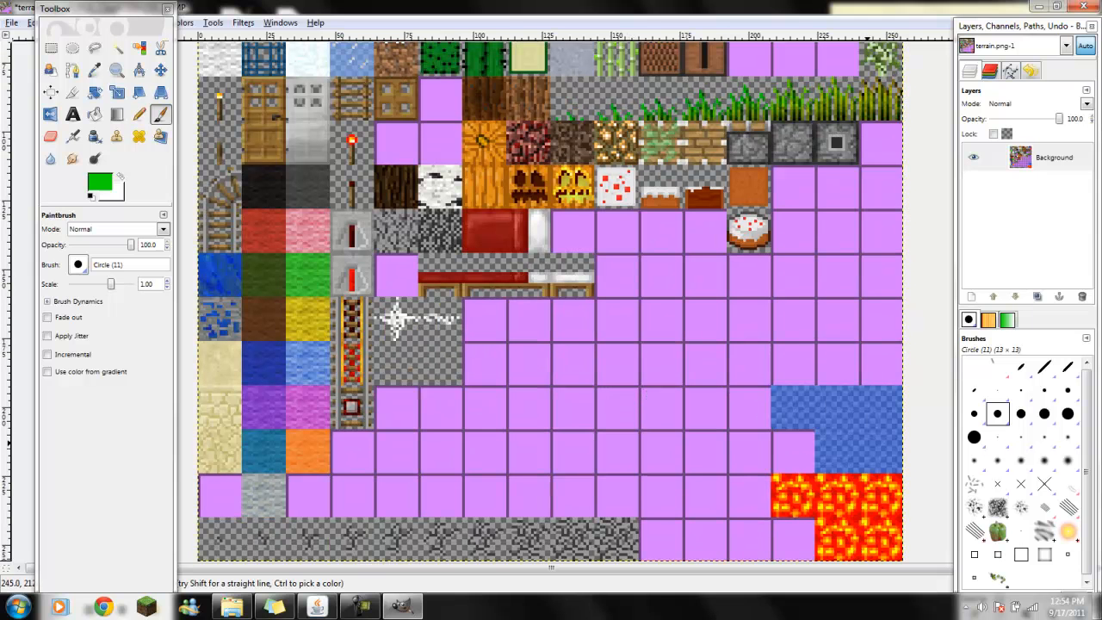
scroll(677, 396, up, 3)
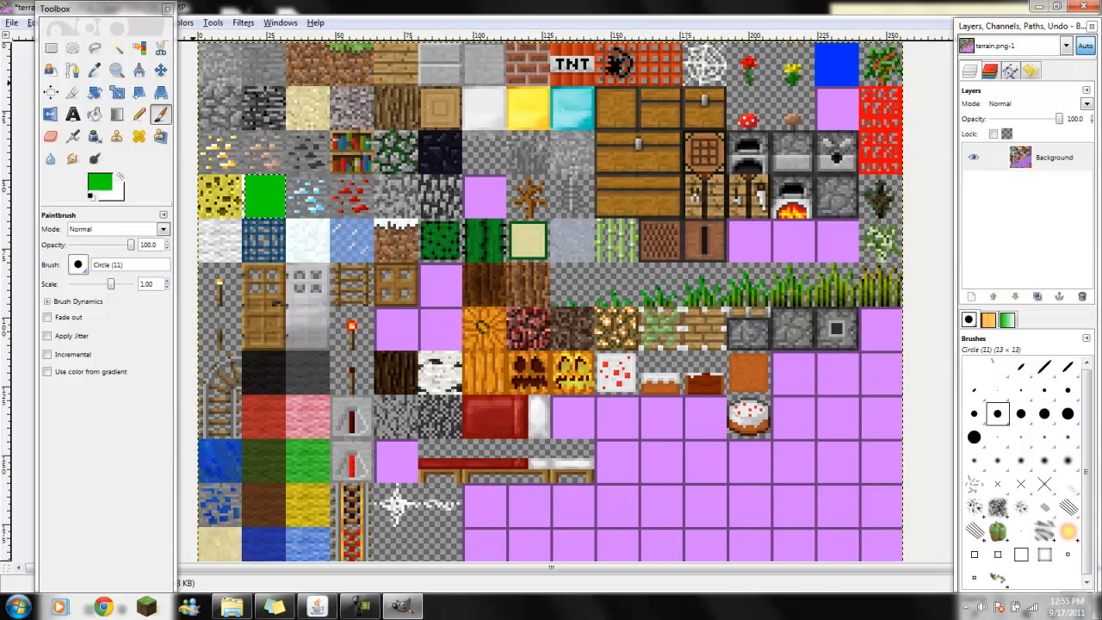
- Restore the image window, save the edited image over terrain.png in the Desktop folder and close GIMP
drag(250, 6, 512, 71)
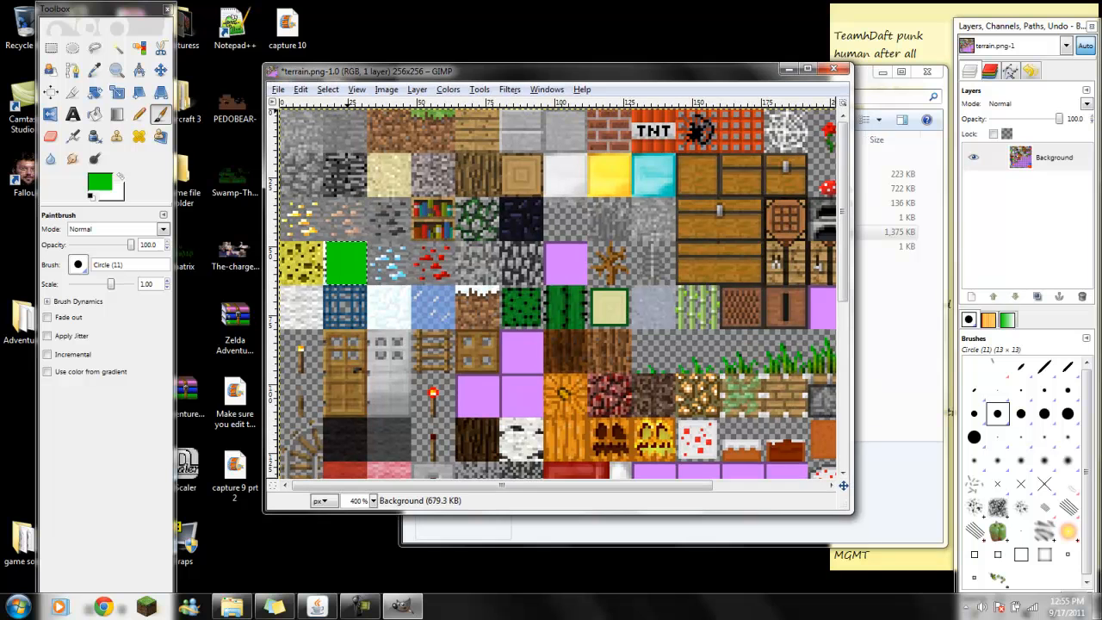
click(278, 89)
click(305, 213)
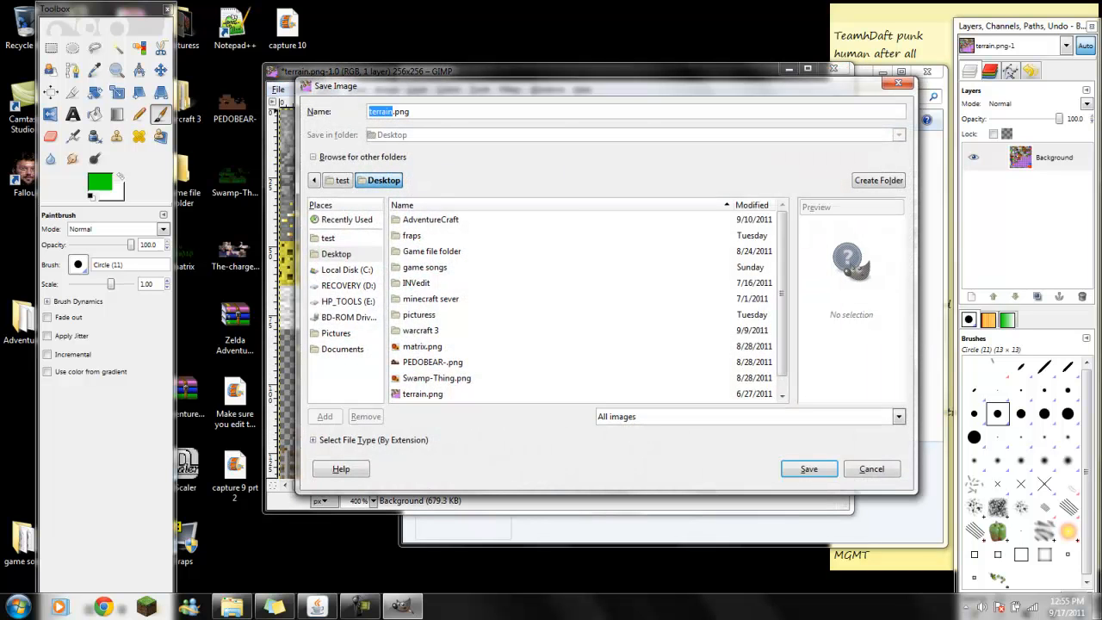
key(Return)
key(Return)
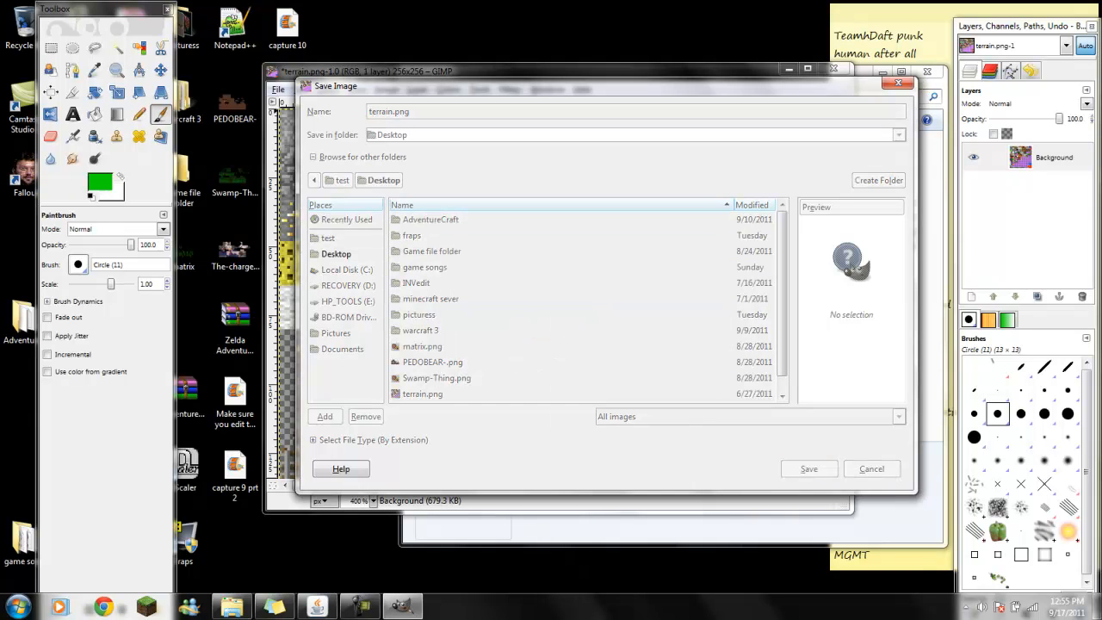
key(Return)
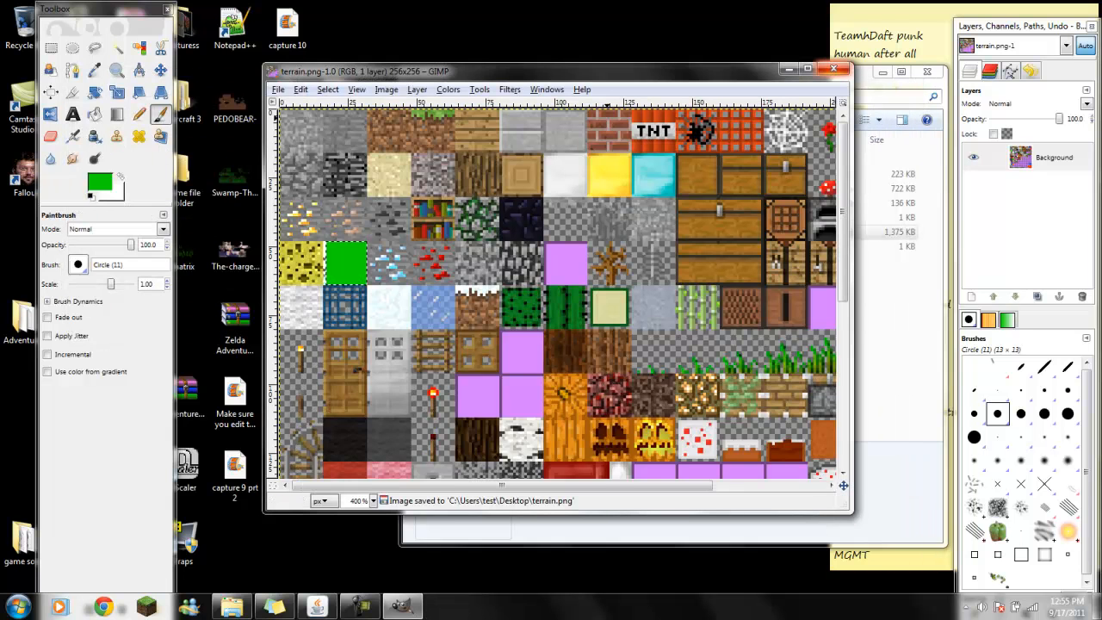
click(833, 69)
click(639, 69)
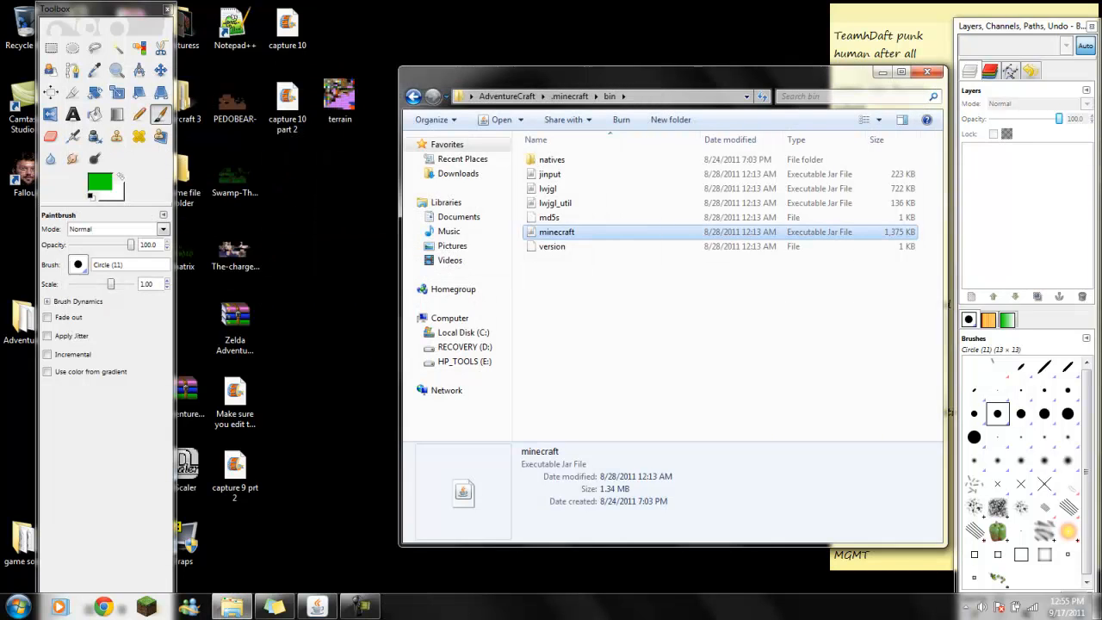
- Go back to the AdventureCraft folder, launch the AdventureCraft application and start the game
click(413, 96)
click(413, 96)
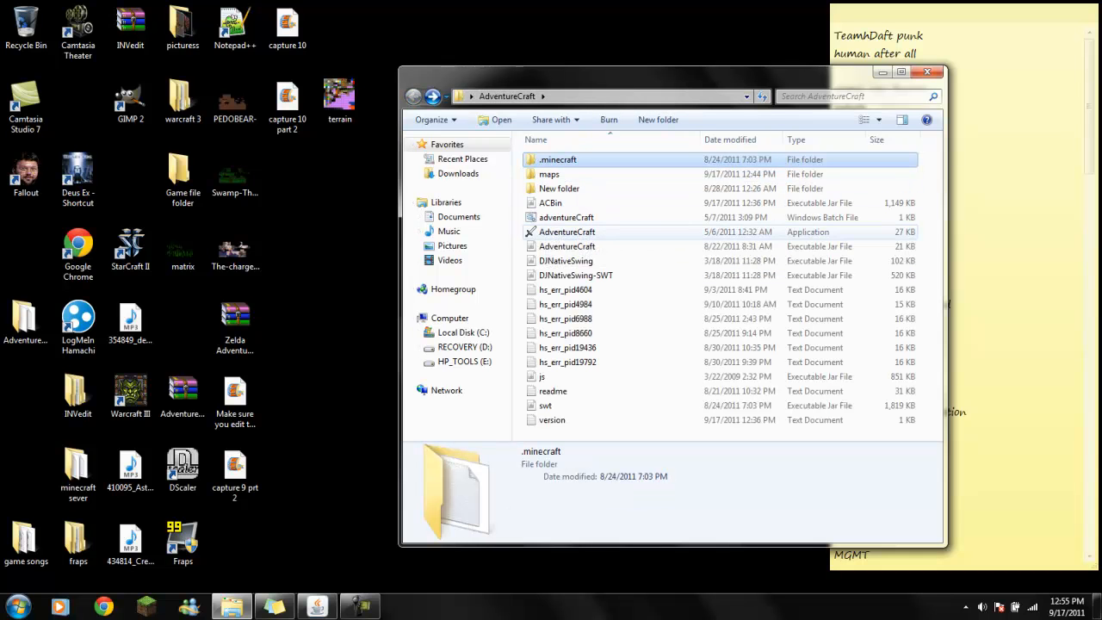
click(568, 233)
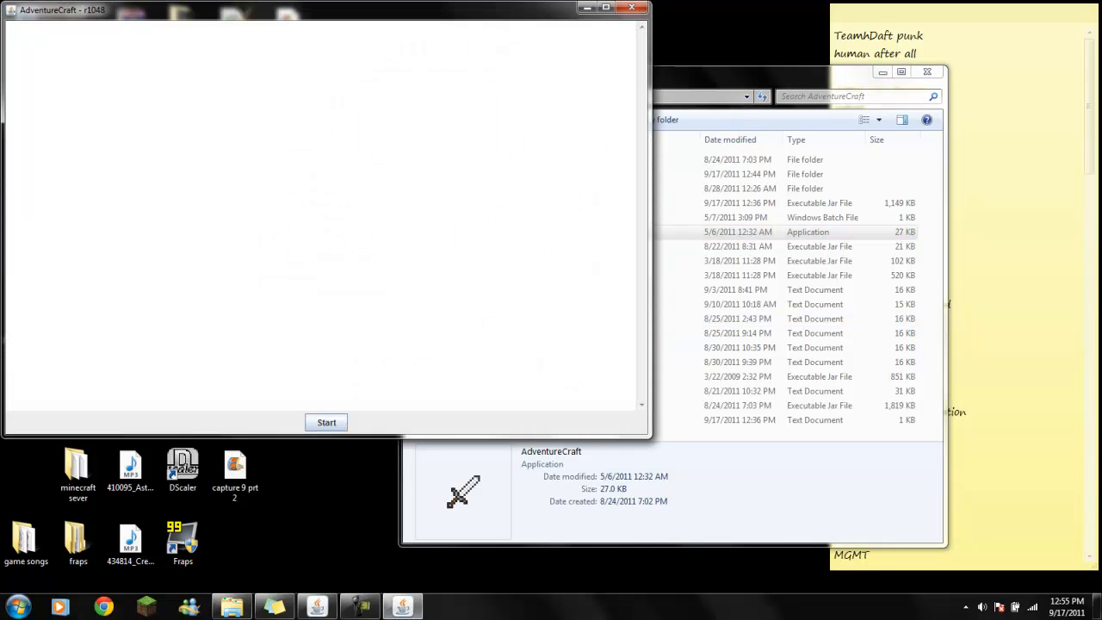
click(325, 421)
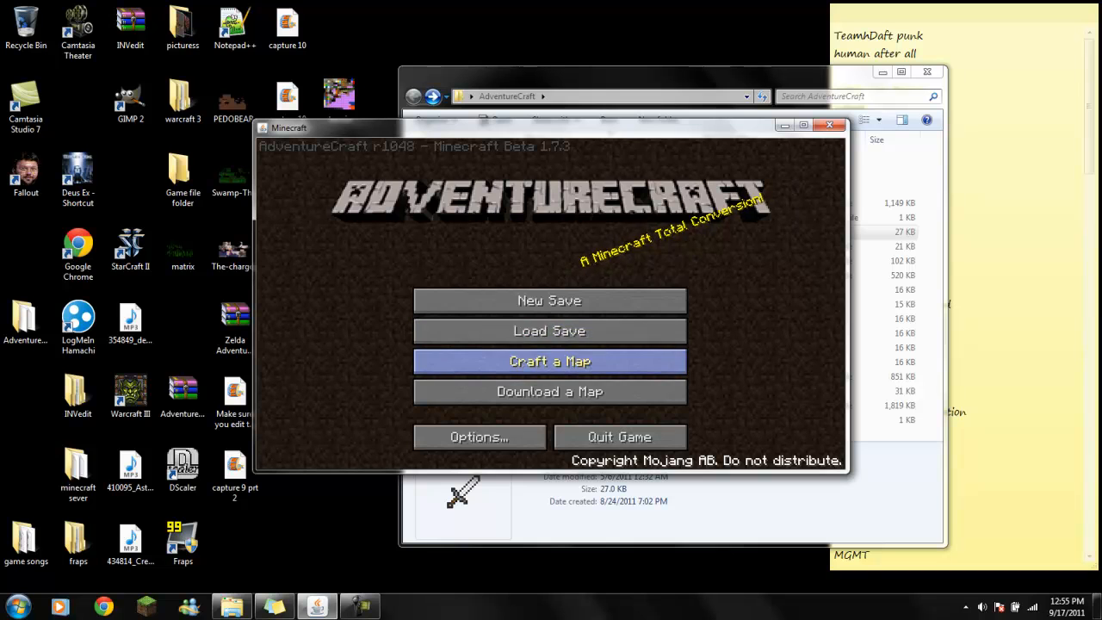
- Open the New World map for map crafting
click(549, 361)
click(549, 310)
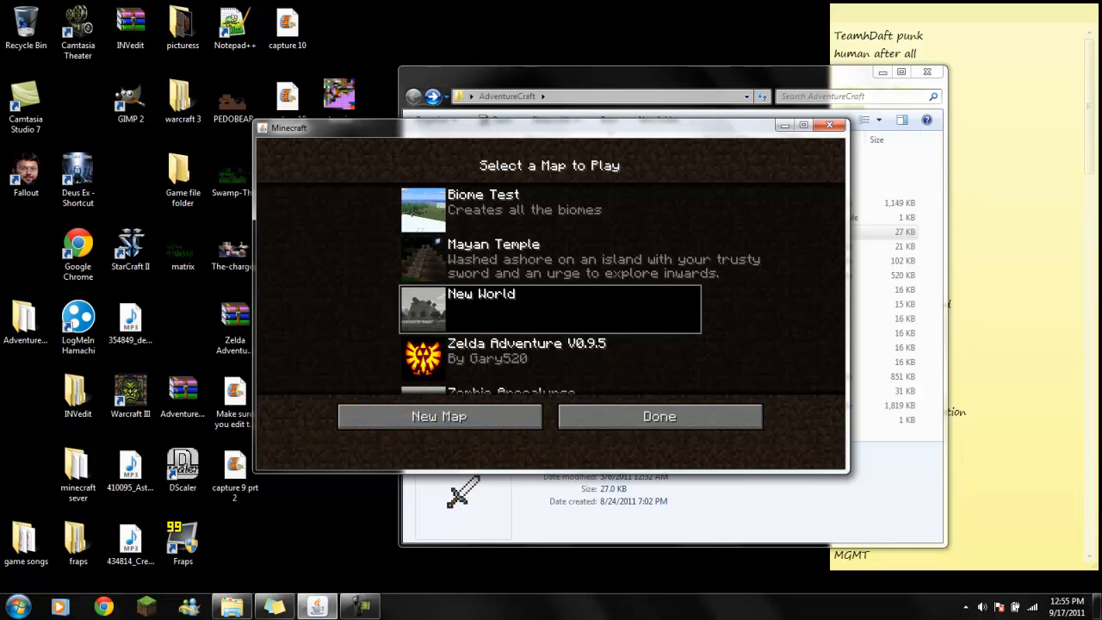
click(659, 416)
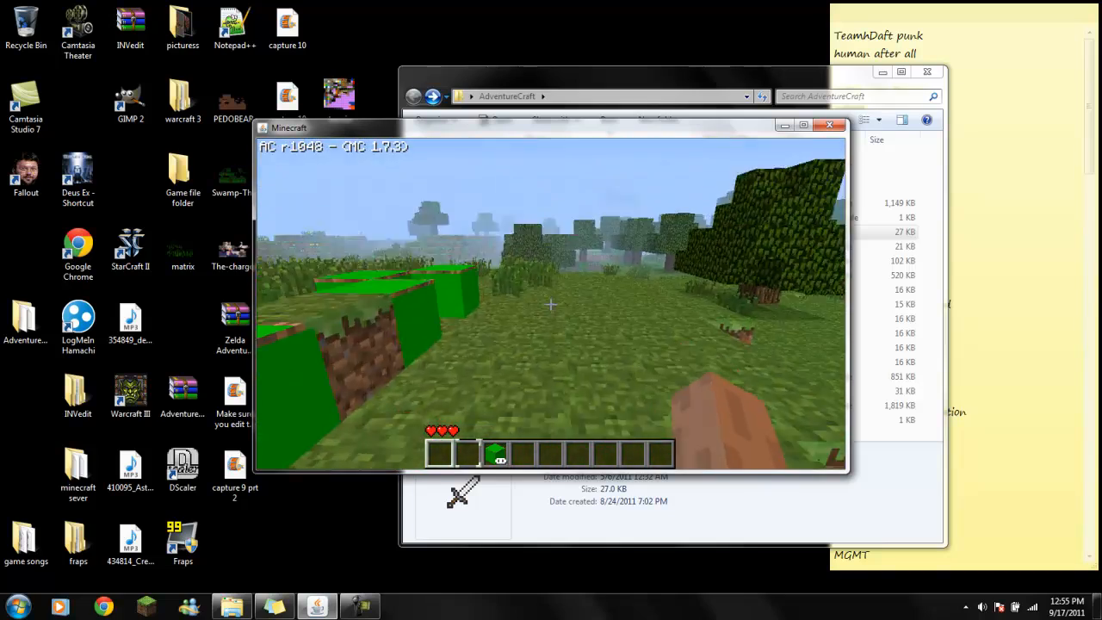
- Put Glass from the block inventory into the first hotbar slot and hold it to check its texture
key(e)
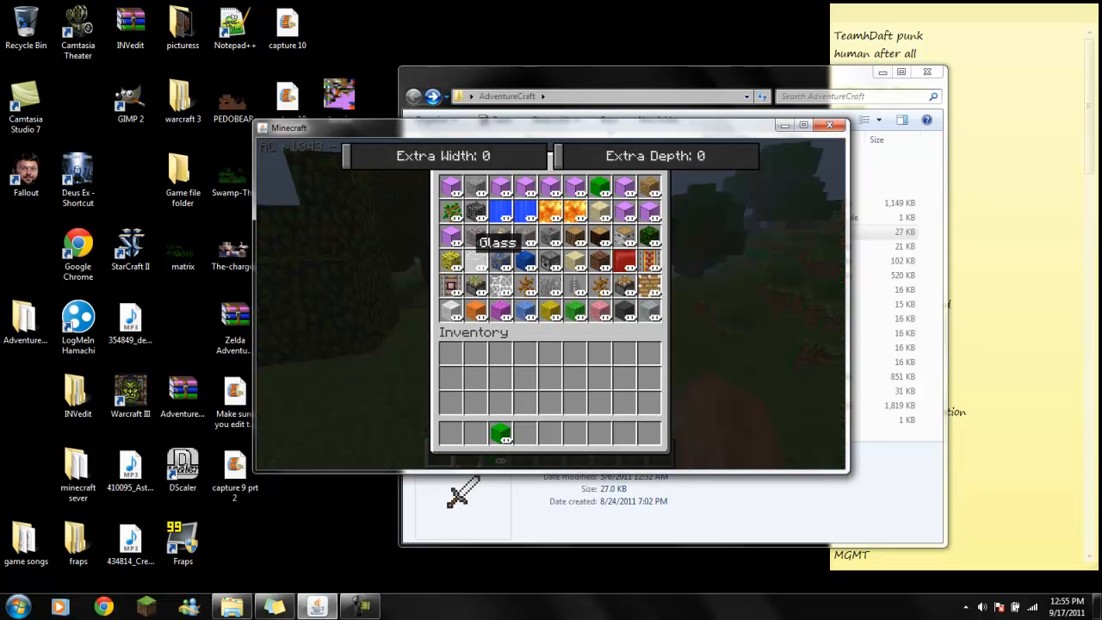
key(e)
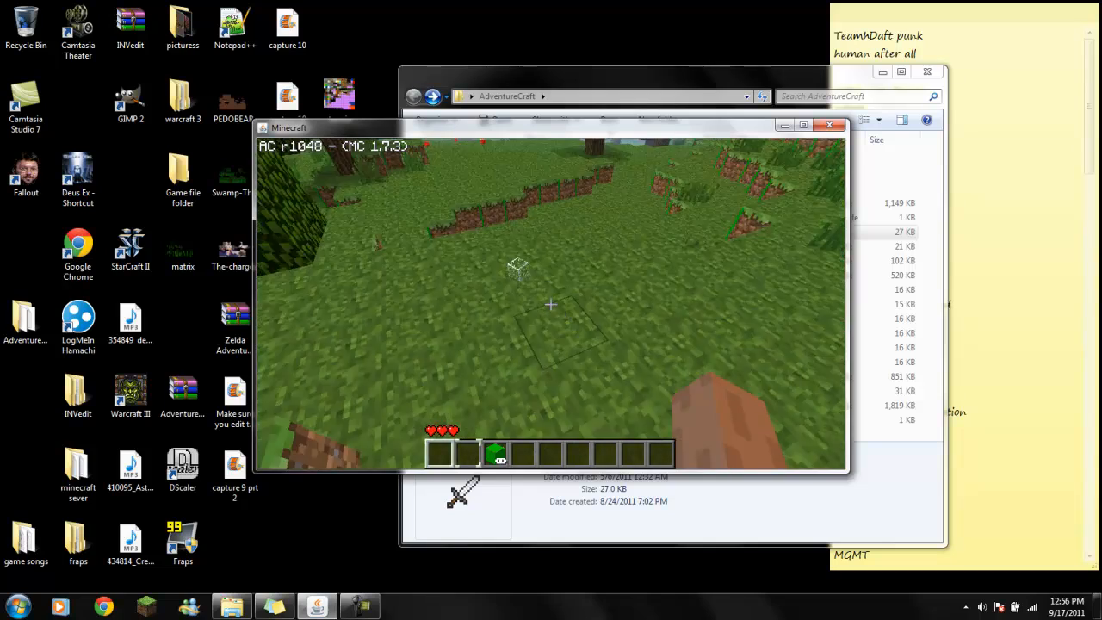
key(w)
scroll(551, 304, up, 2)
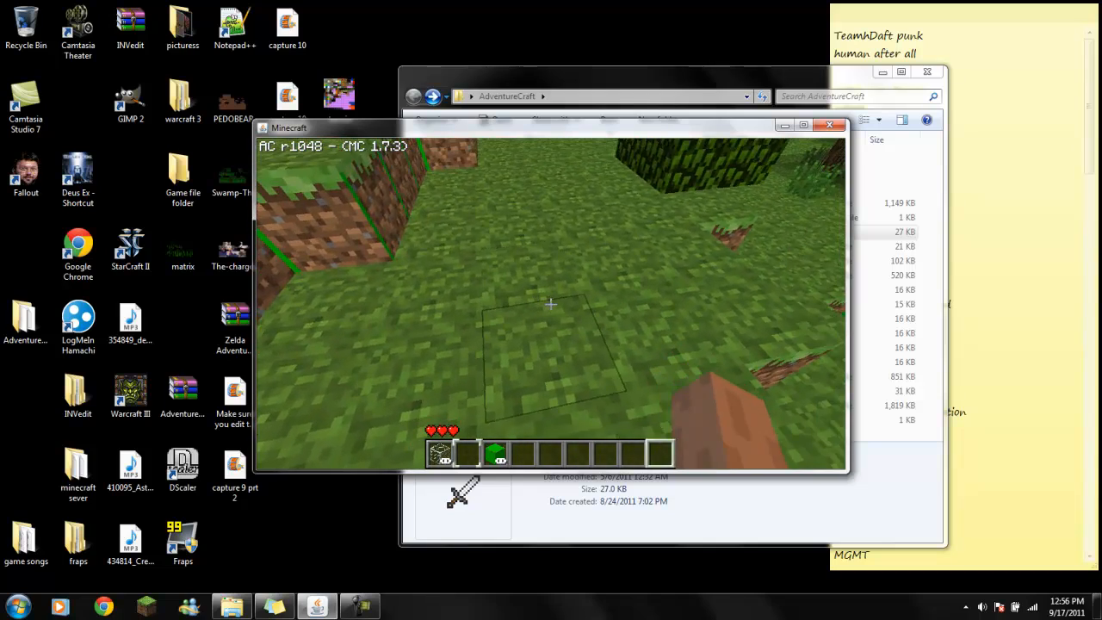
scroll(551, 304, down, 2)
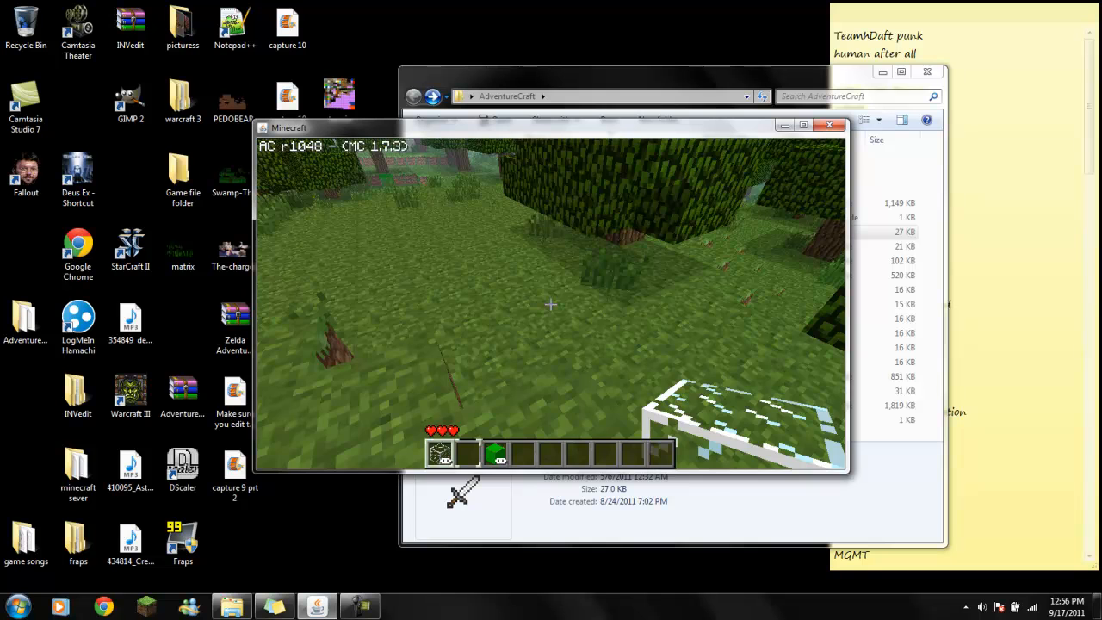
- Leave the map for the title screen and minimize the game window
key(Escape)
click(550, 378)
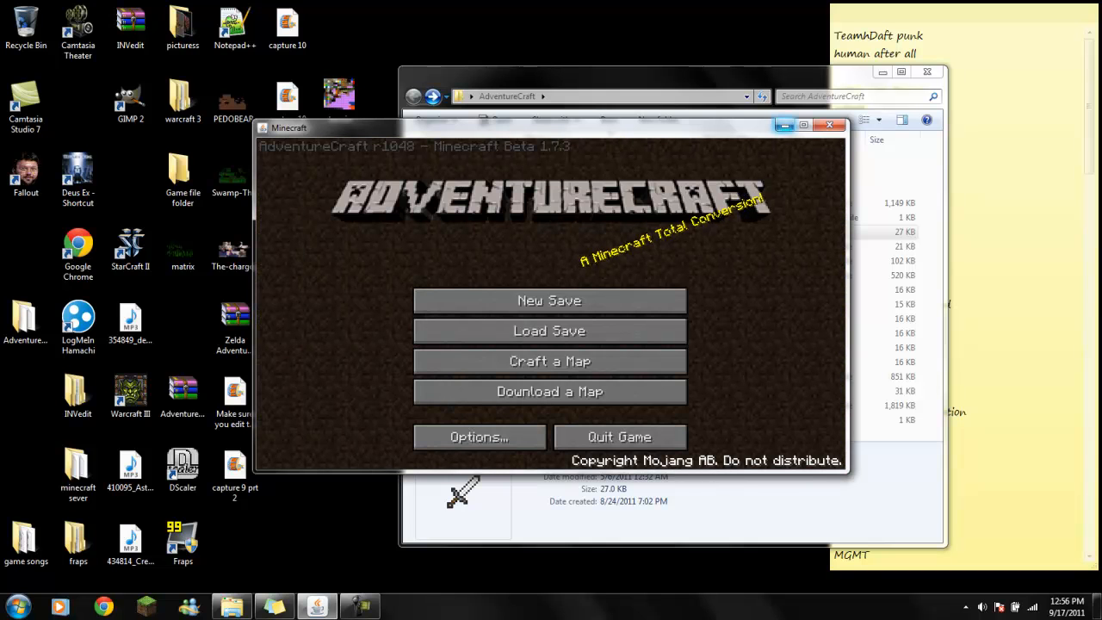
click(784, 125)
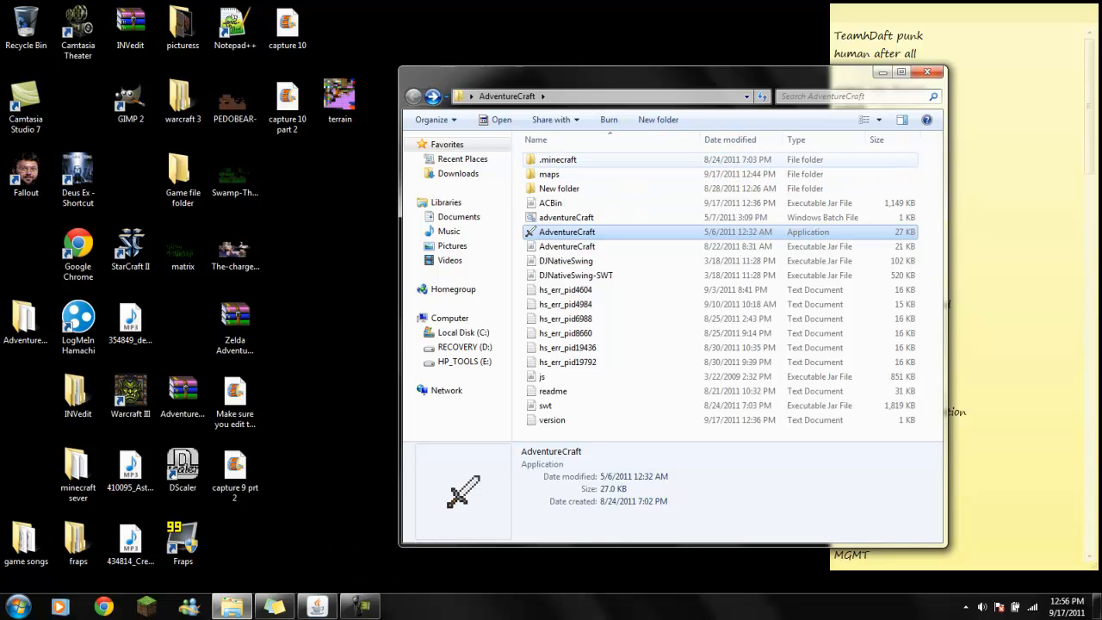
- Open the New World folder inside maps and move terrain.png from the desktop into it
double_click(551, 174)
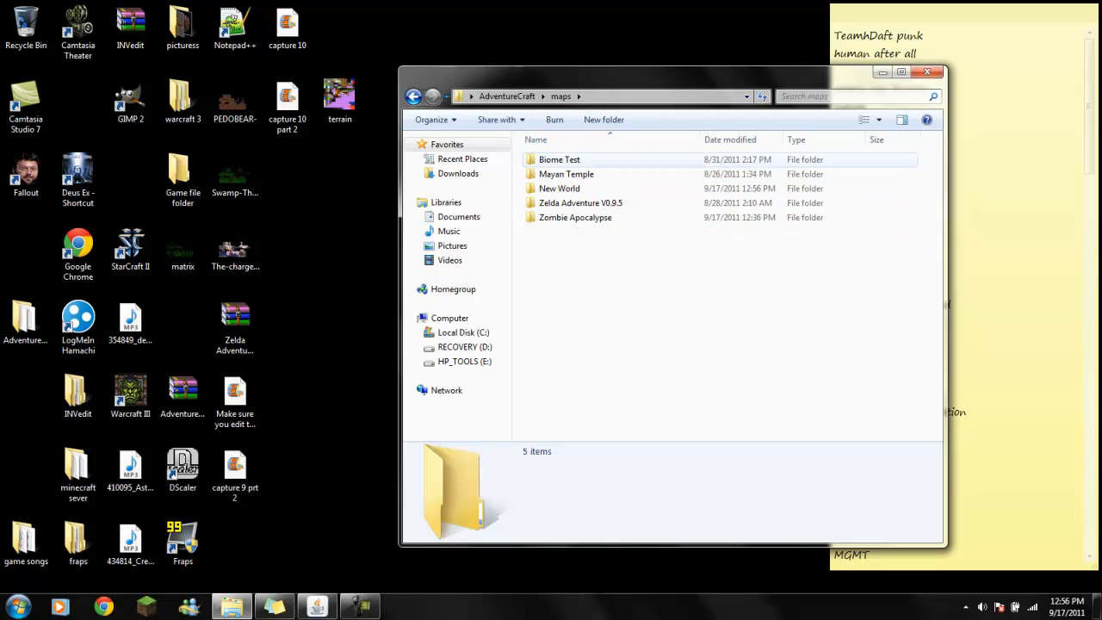
click(560, 188)
double_click(559, 189)
drag(551, 232, 130, 101)
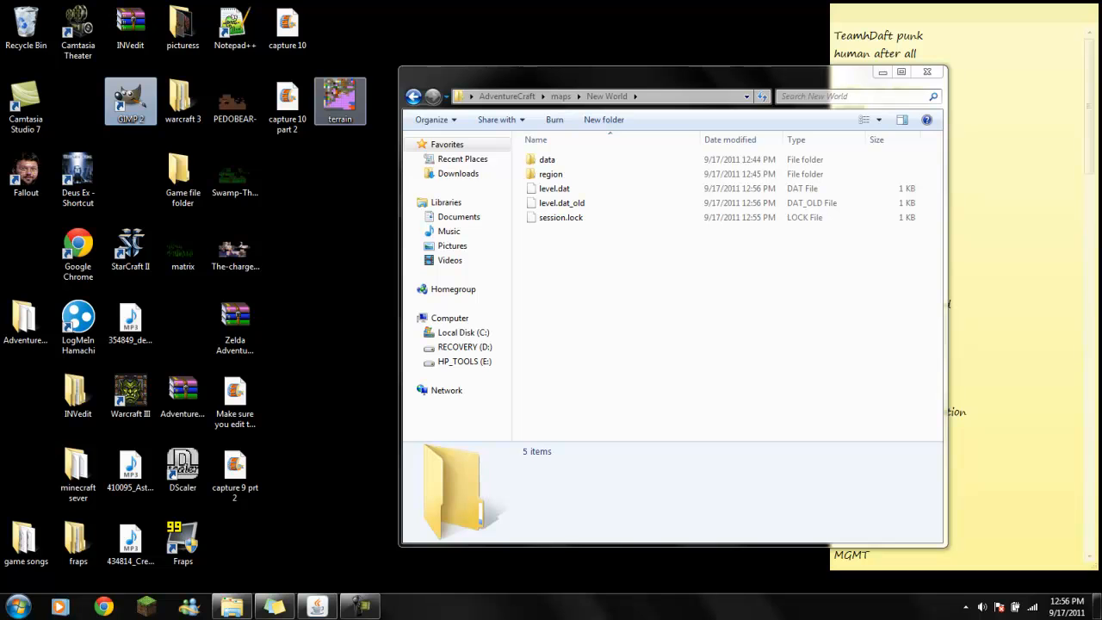
click(340, 99)
drag(340, 99, 655, 310)
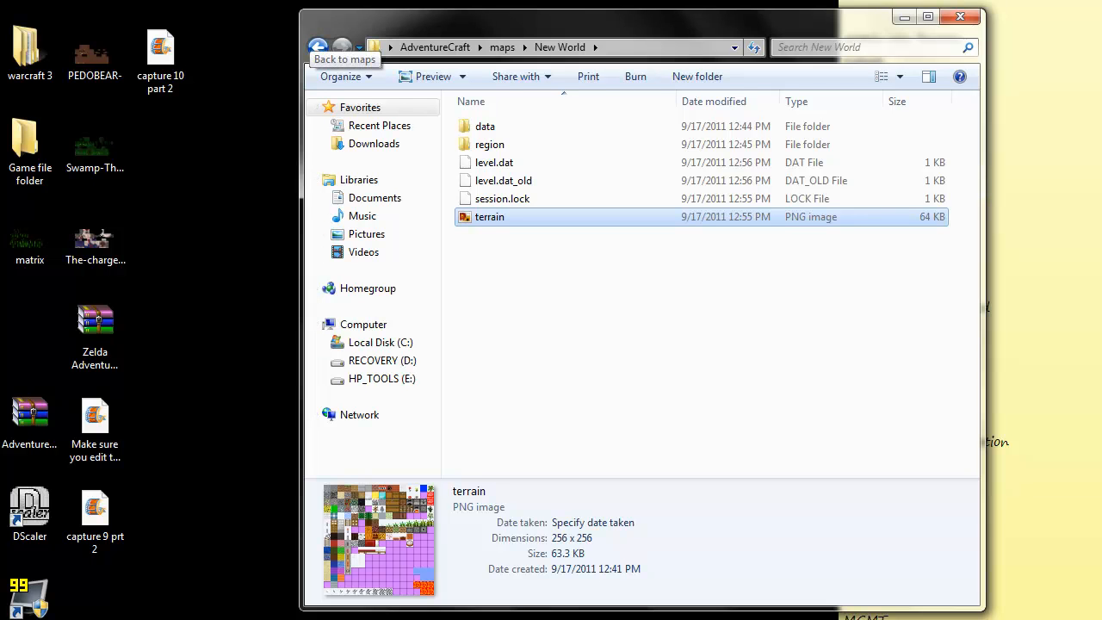
- Return to the AdventureCraft folder, switch back to the game and reload the New World map for crafting
click(318, 47)
click(318, 47)
key(alt+Tab)
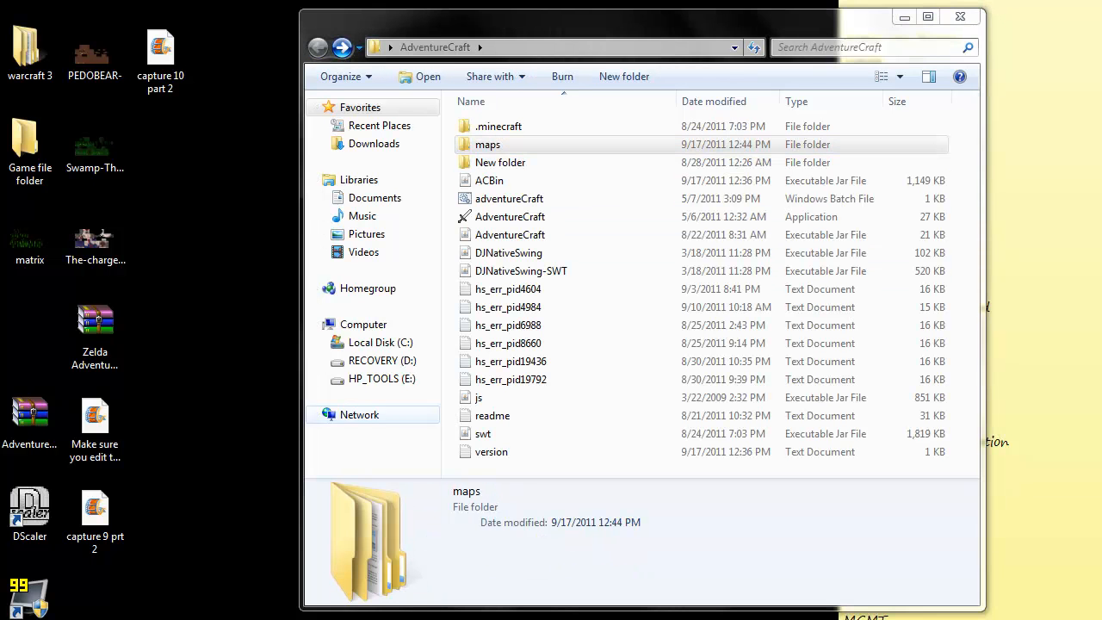
click(489, 378)
click(489, 314)
click(625, 448)
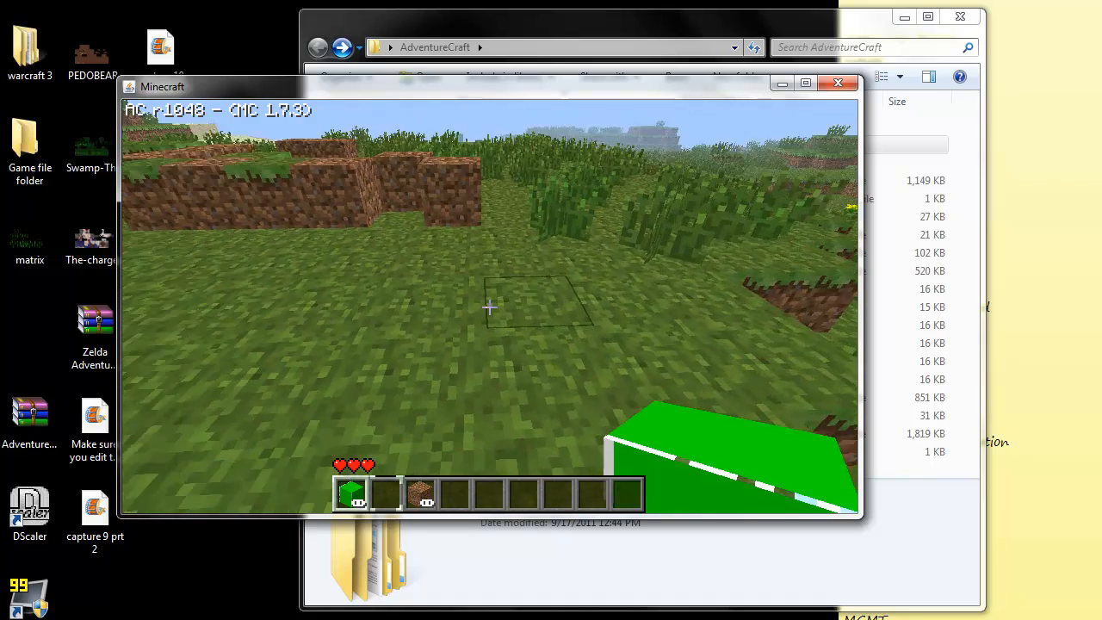
- Turn on debug mode and place several glass blocks on the grass, walking around them to view the new texture
key(F4)
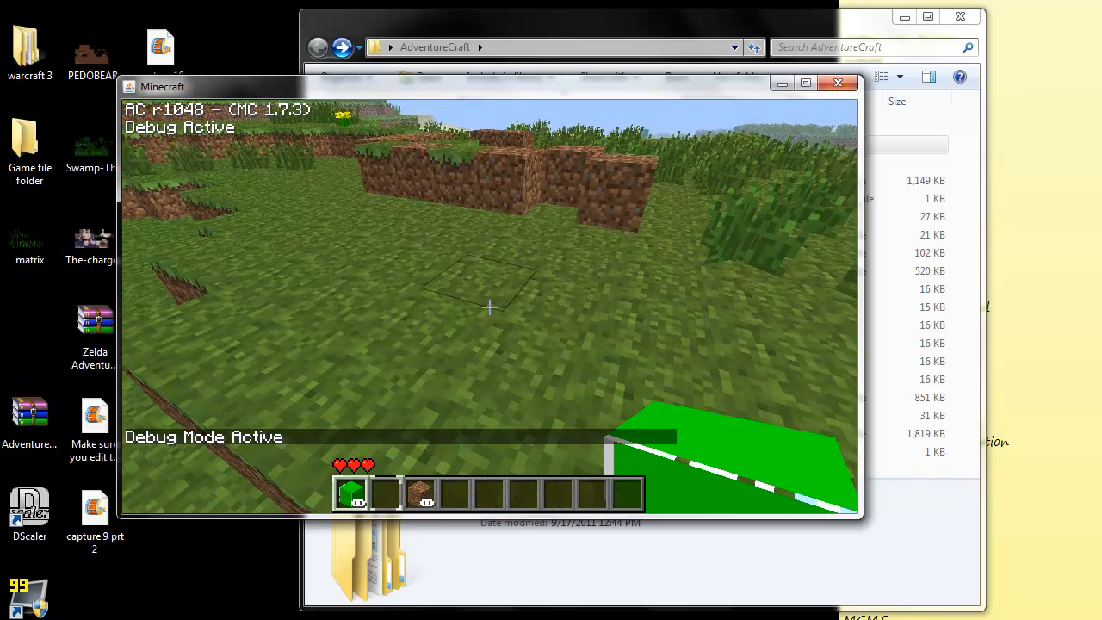
right_click(489, 307)
right_click(489, 307)
right_click(489, 307)
right_click(489, 307)
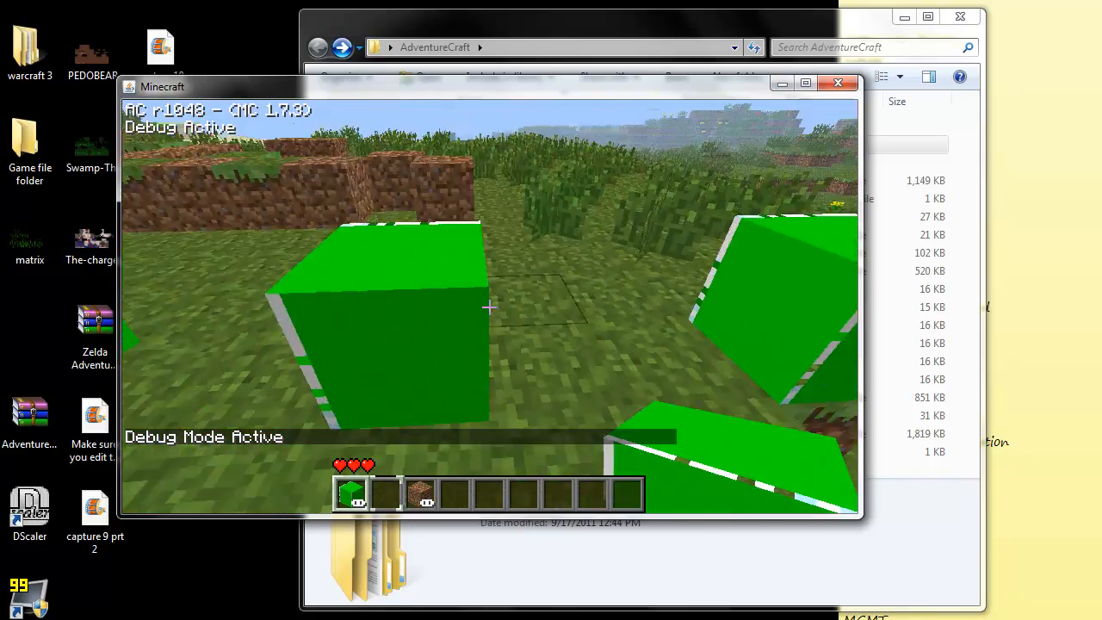
right_click(489, 307)
right_click(489, 307)
right_click(489, 306)
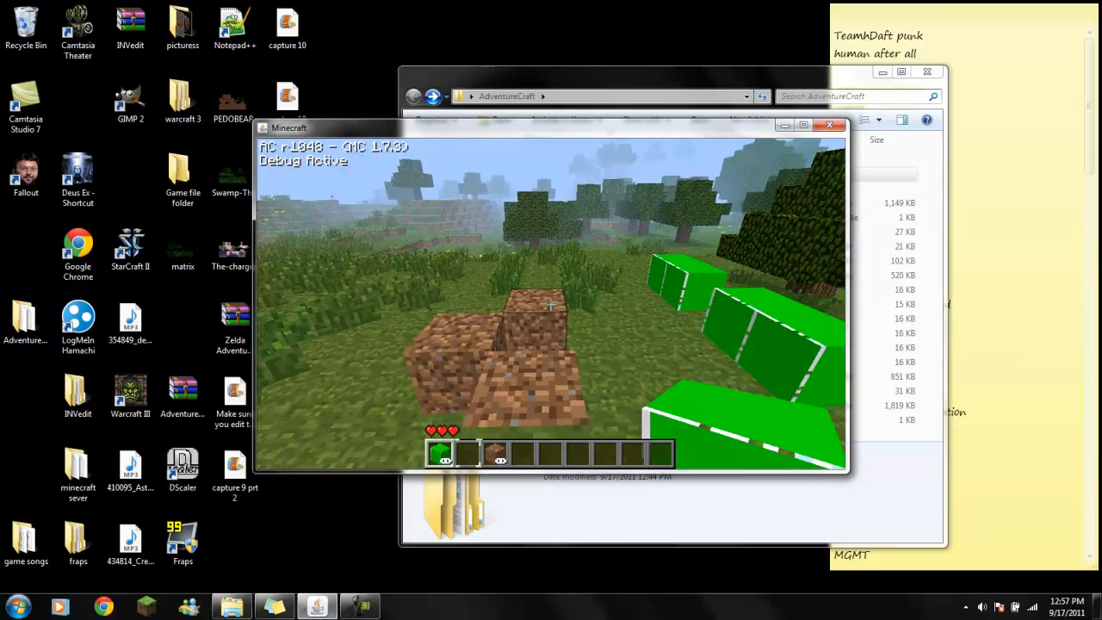
key(w)
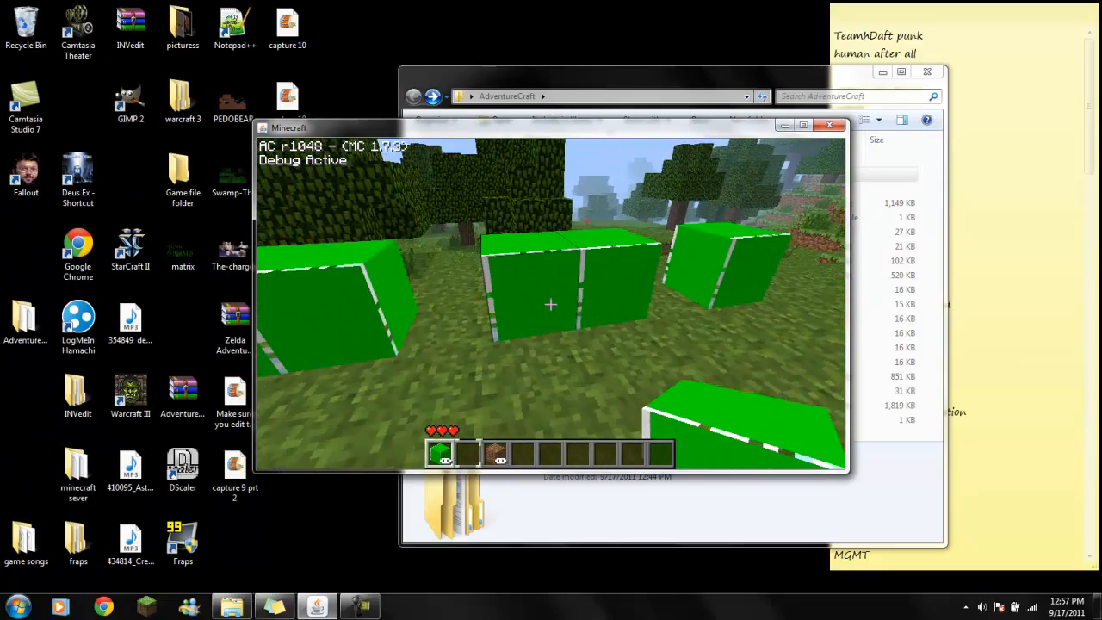
key(a)
key(w)
key(w)
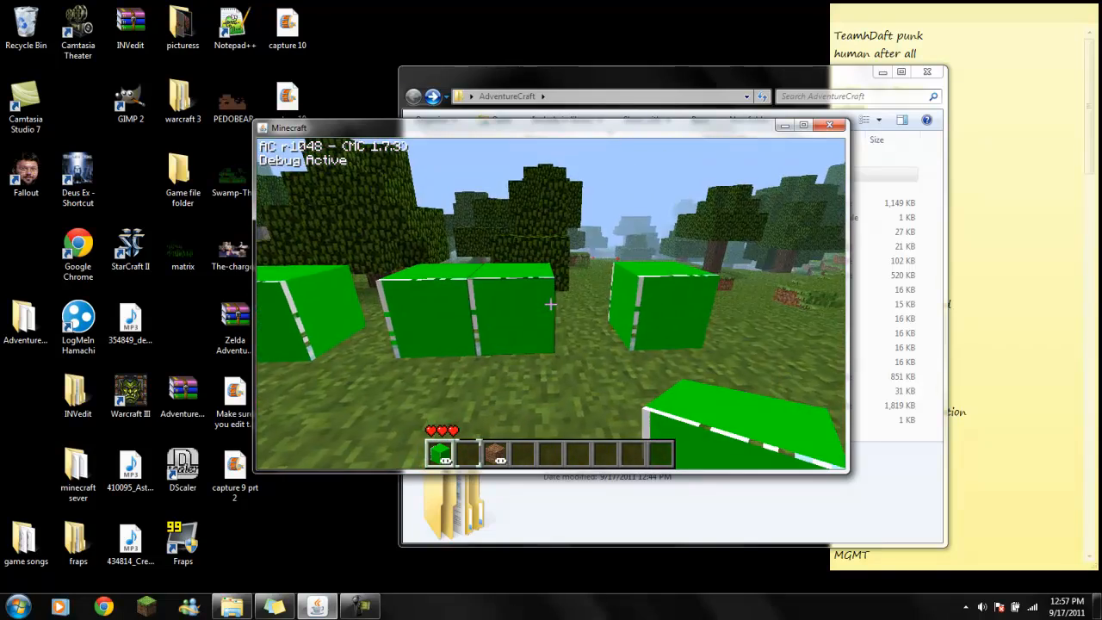
- Look through the blocks, tools and armor in the debug item palette, and return to the map
key(e)
key(e)
key(F4)
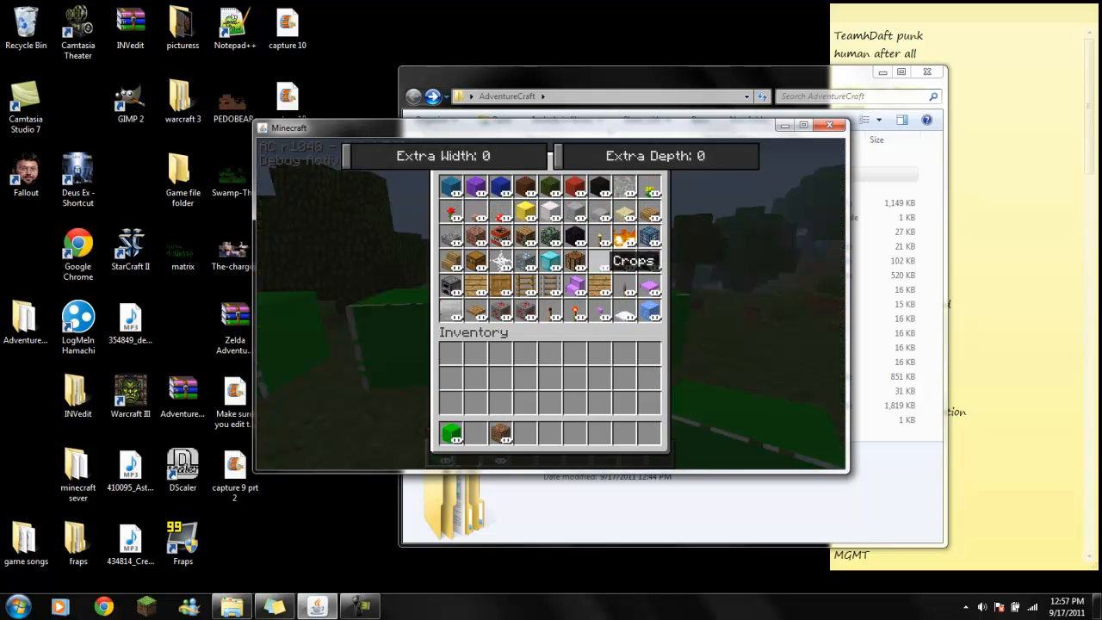
scroll(600, 260, down, 3)
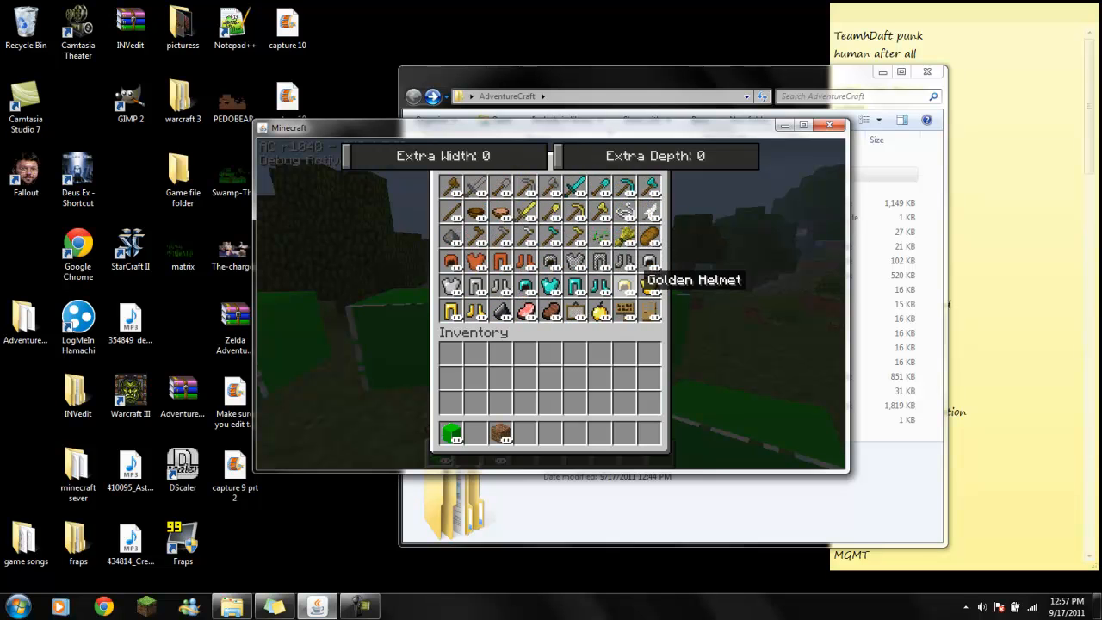
key(Escape)
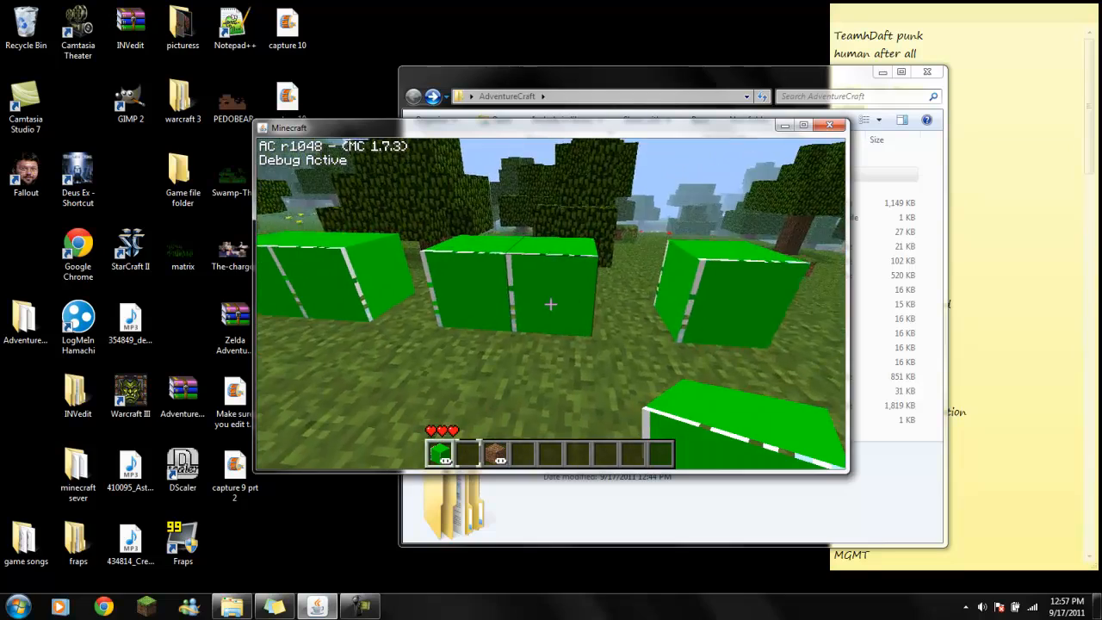
- Walk past the dirt blocks toward the placed glass blocks and examine their repainted texture from different distances
right_click(551, 304)
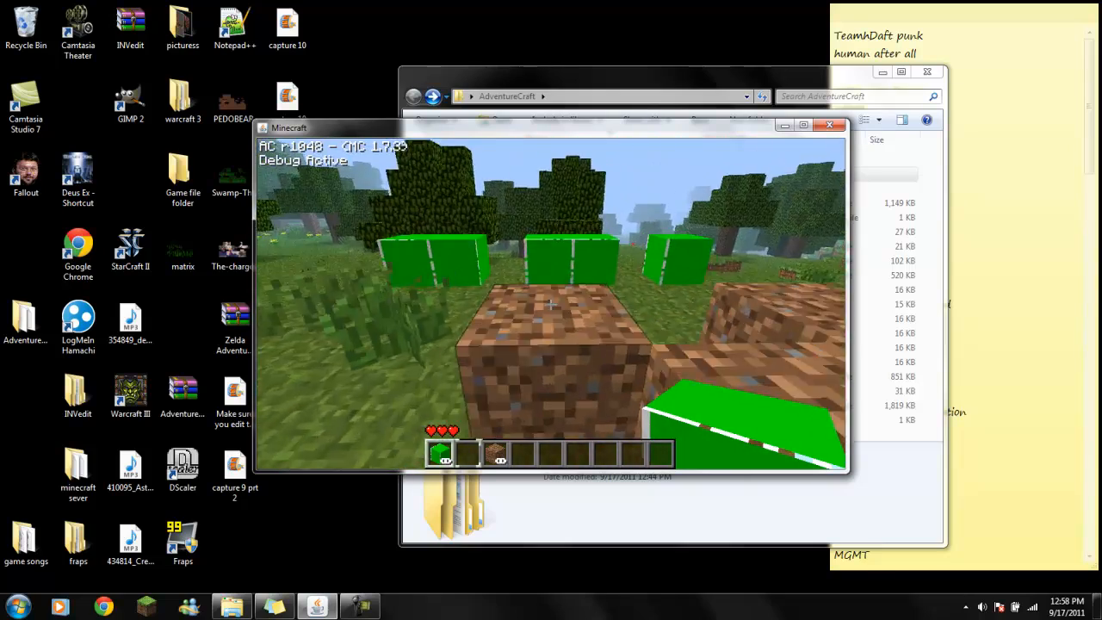
key(w)
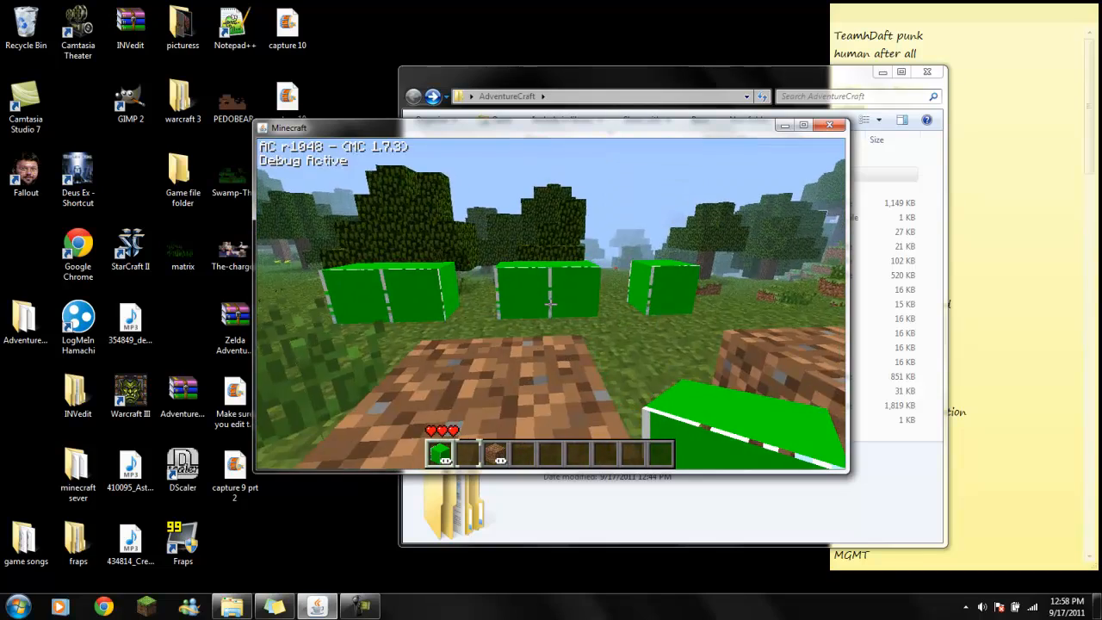
key(w)
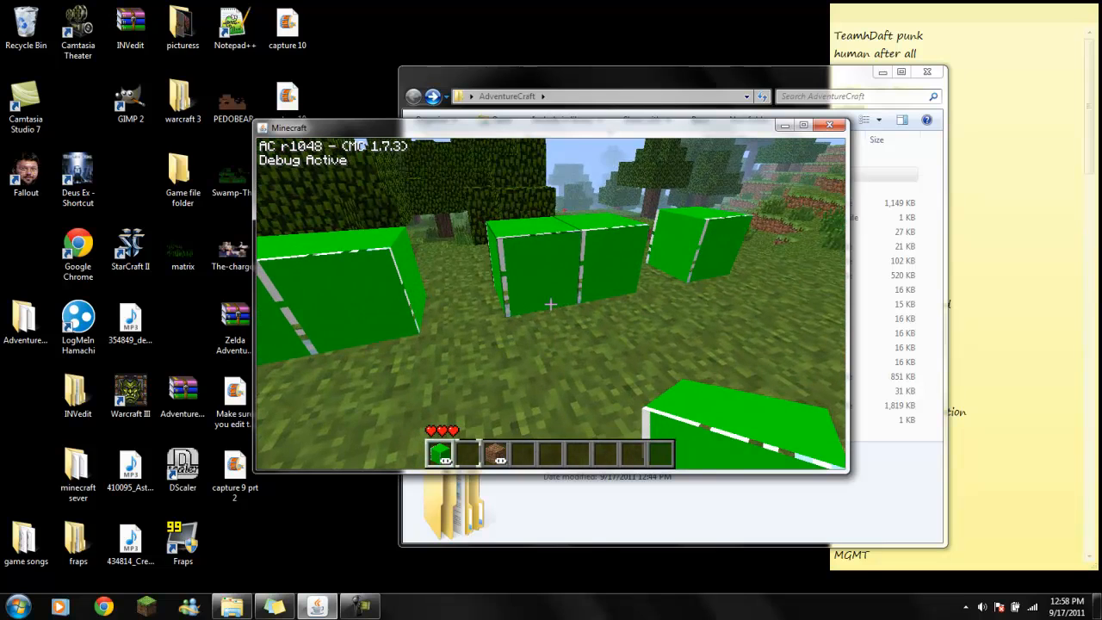